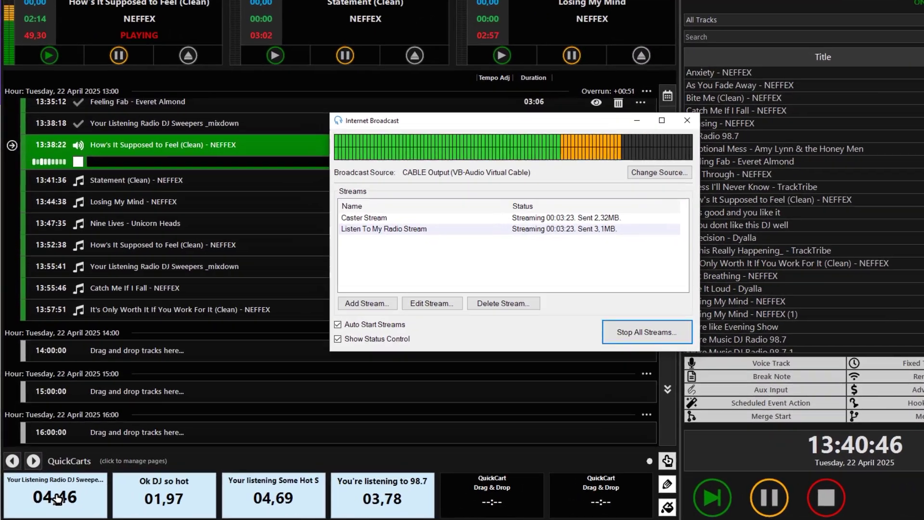
Step: Play the first QuickCart jingle and bring the Internet Broadcast status window back to the front
{"action": "left_click", "coordinate": [37, 489]}
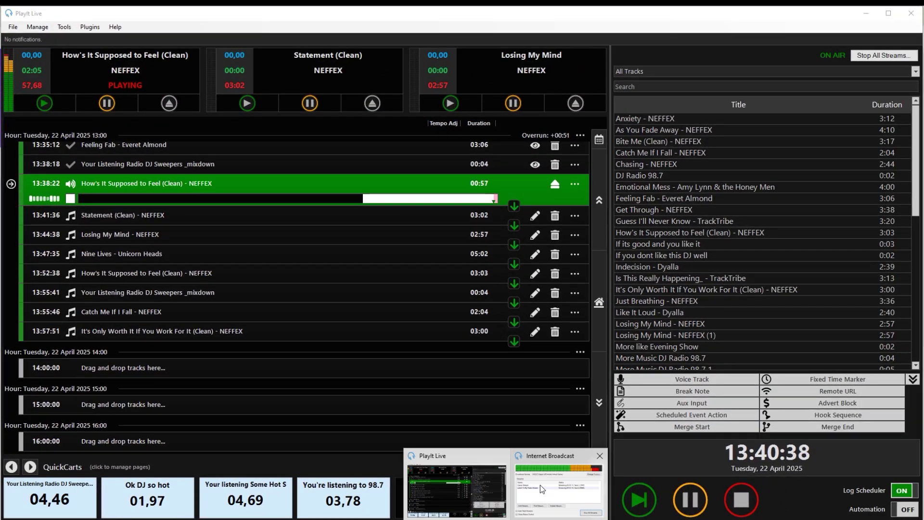
{"action": "left_click", "coordinate": [541, 488]}
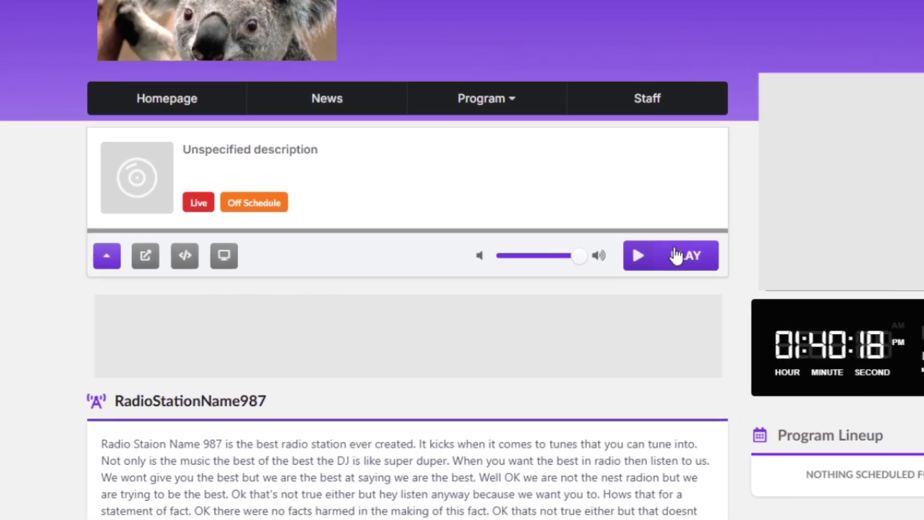
Step: Play the RadioStationName987 live stream from the station website's player bar
{"action": "left_click", "coordinate": [677, 255]}
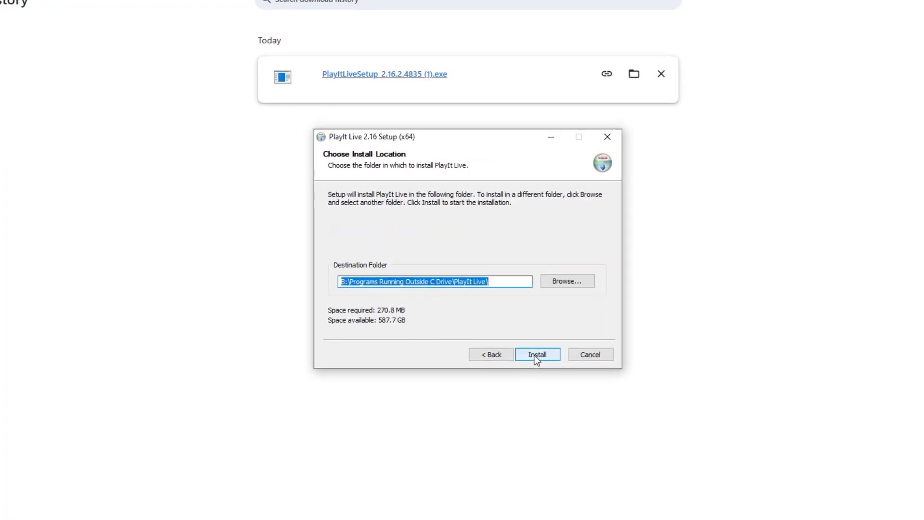
Step: Start installing PlayIt Live from the downloaded setup file
{"action": "left_click", "coordinate": [537, 355]}
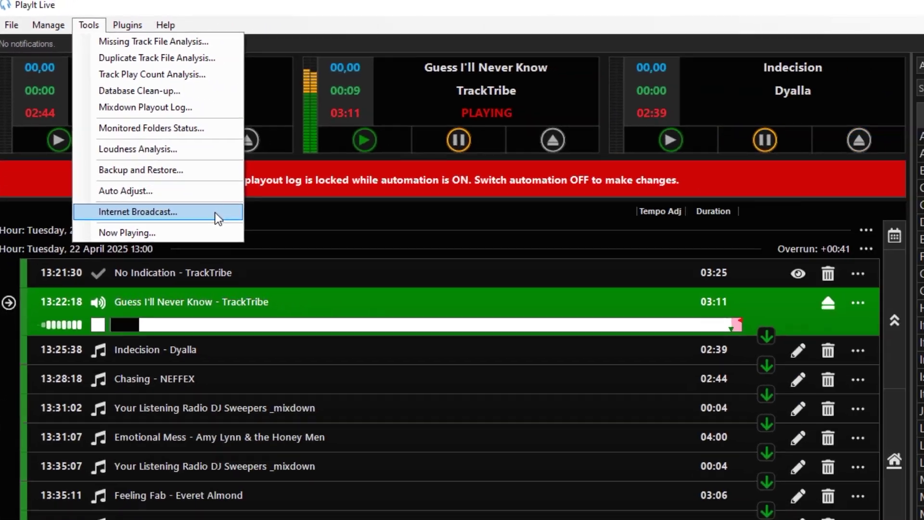
Step: Open Tools > Internet Broadcast and choose Add Stream to begin a new stream
{"action": "left_click", "coordinate": [217, 218]}
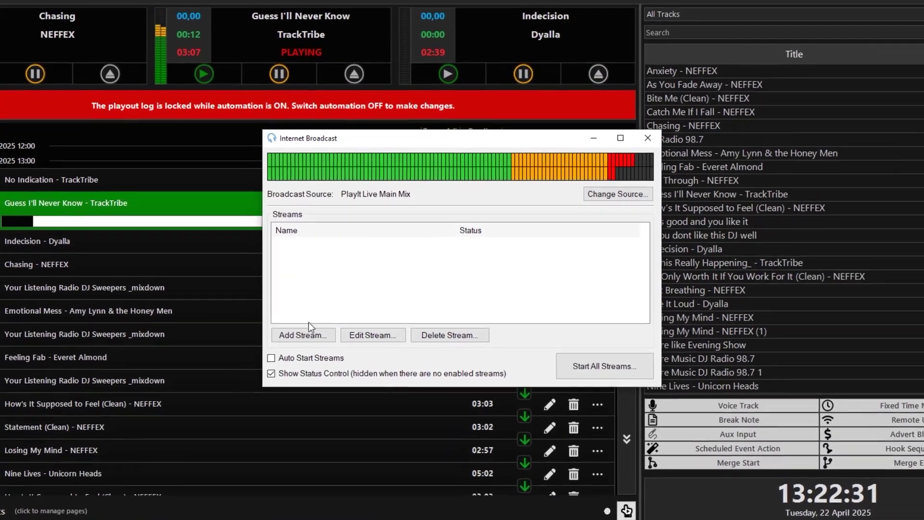
{"action": "left_click", "coordinate": [302, 336]}
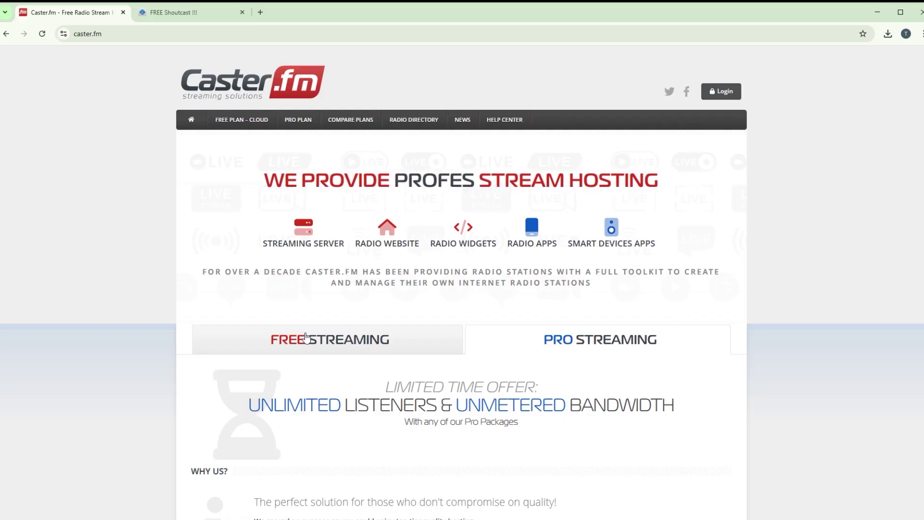
Step: Show the Free Plan panel under Caster.fm's FREE STREAMING tab
{"action": "left_click", "coordinate": [306, 336]}
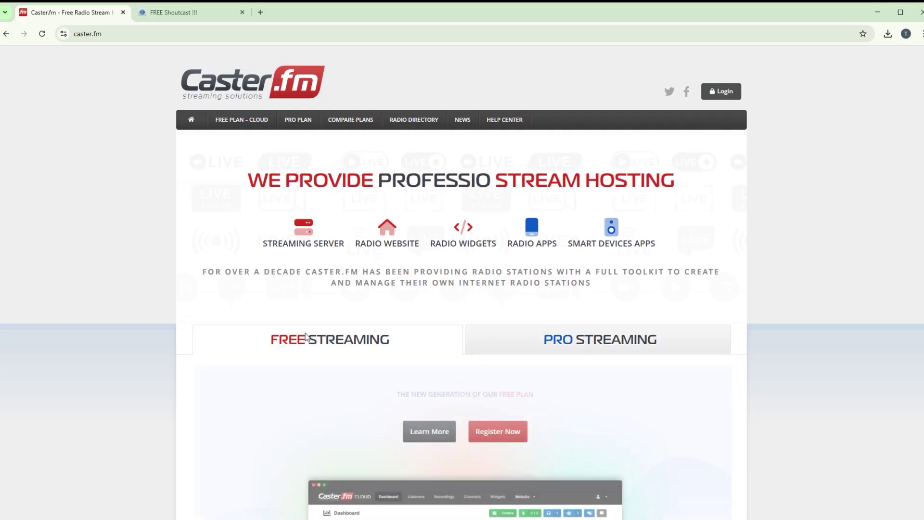
{"action": "scroll", "coordinate": [805, 364], "scroll_direction": "down", "scroll_amount": 3}
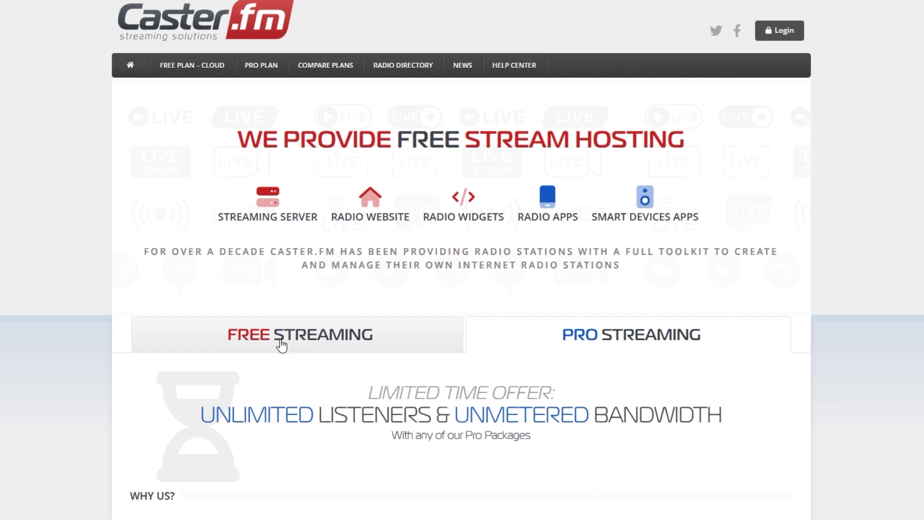
{"action": "left_click", "coordinate": [263, 330]}
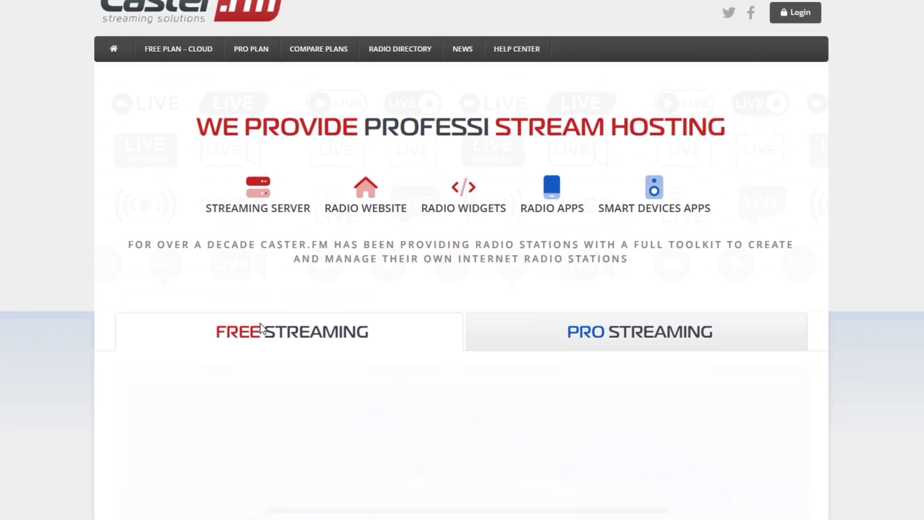
{"action": "scroll", "coordinate": [910, 364], "scroll_direction": "down", "scroll_amount": 4}
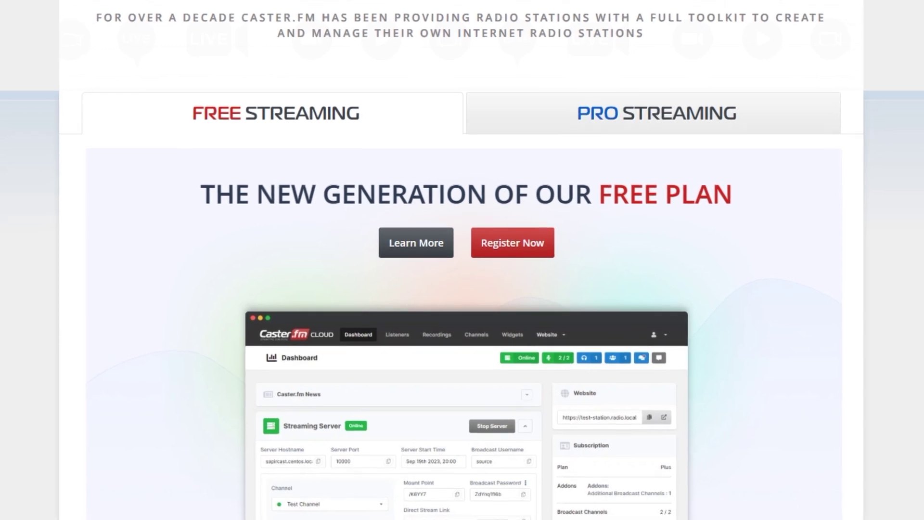
{"action": "scroll", "coordinate": [462, 289], "scroll_direction": "down", "scroll_amount": 2}
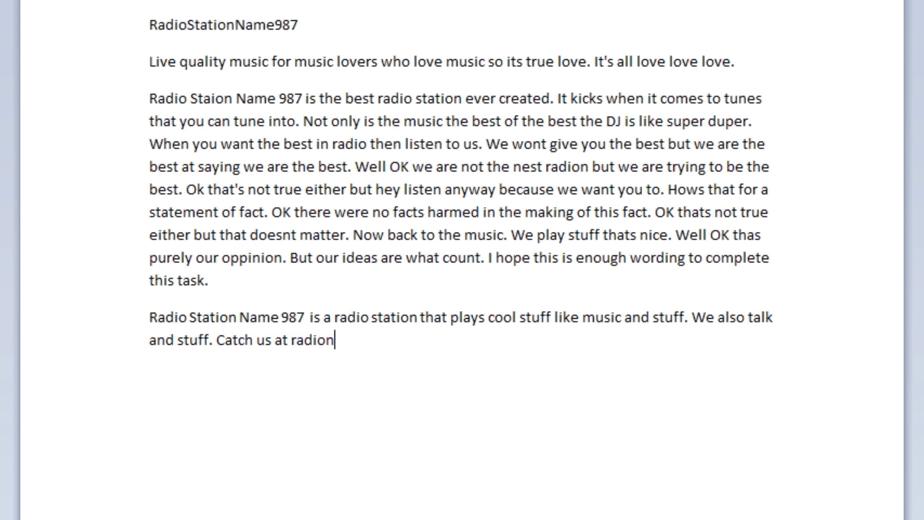
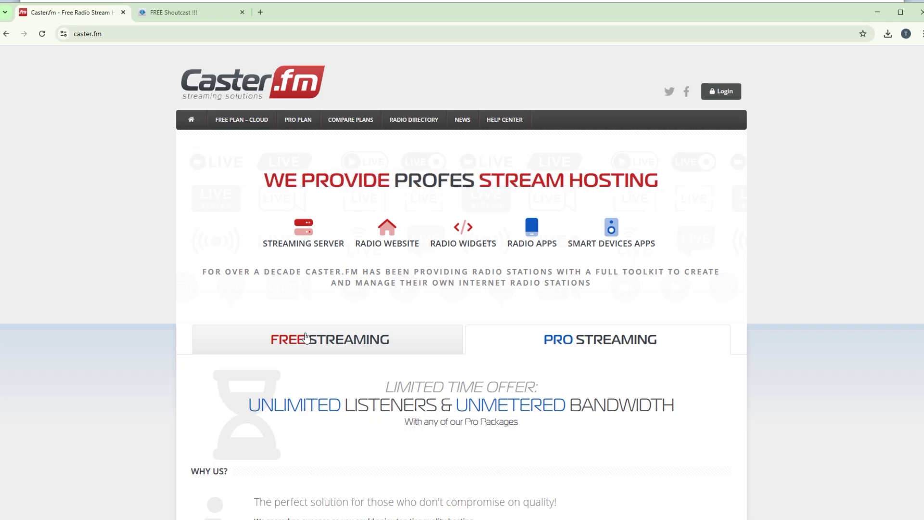
Step: Complete the closing sentence with the station's contact e-mail address and return to Caster.fm's free streaming page
{"action": "left_click", "coordinate": [306, 337]}
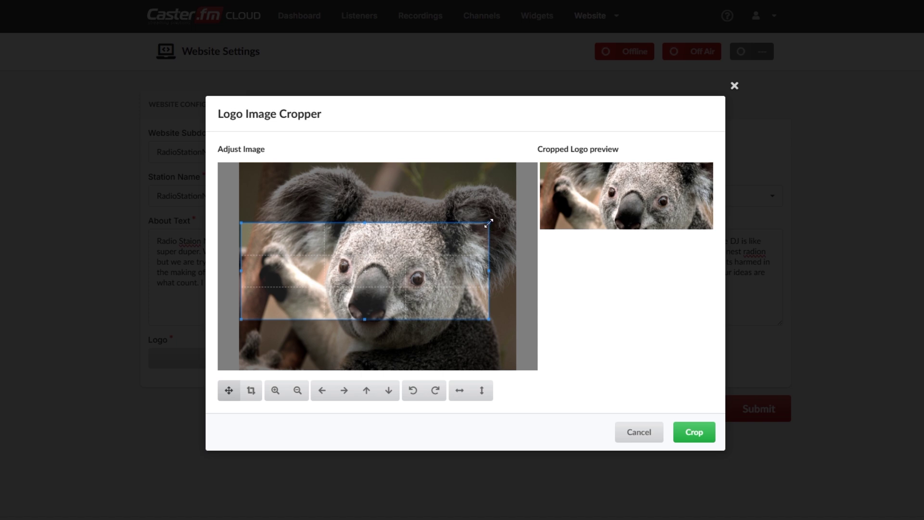
{"action": "left_click_drag", "start_coordinate": [489, 222], "coordinate": [483, 220]}
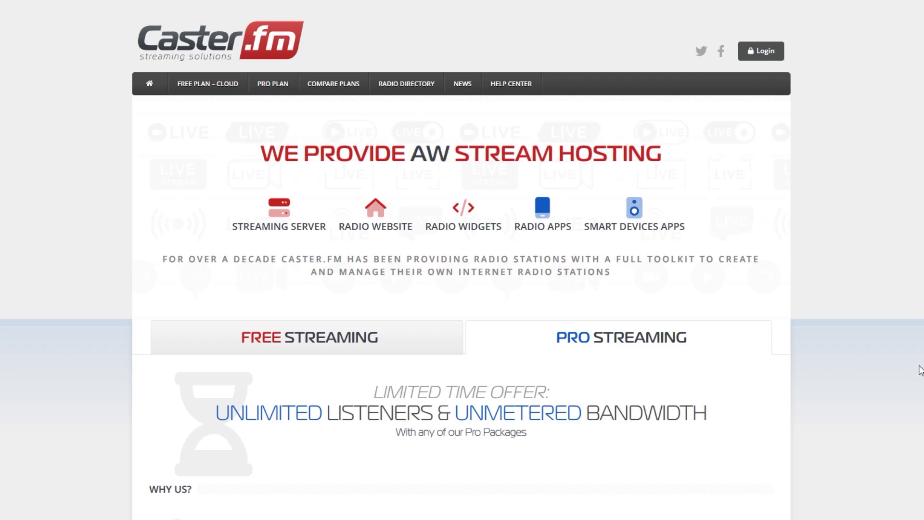
Step: Register a free Caster.fm account with username and confirmed password, accepting the Terms and Conditions
{"action": "left_click", "coordinate": [284, 337]}
{"action": "scroll", "coordinate": [861, 366], "scroll_direction": "down", "scroll_amount": 2}
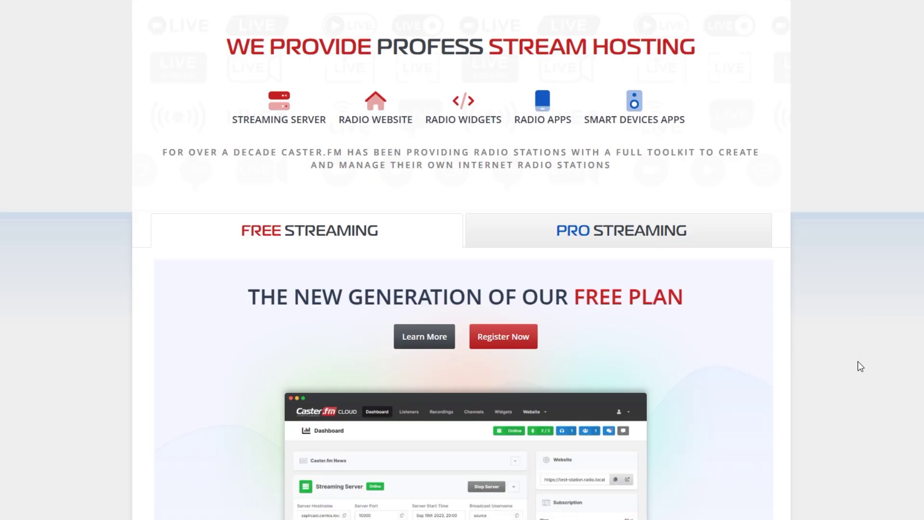
{"action": "scroll", "coordinate": [860, 366], "scroll_direction": "down", "scroll_amount": 2}
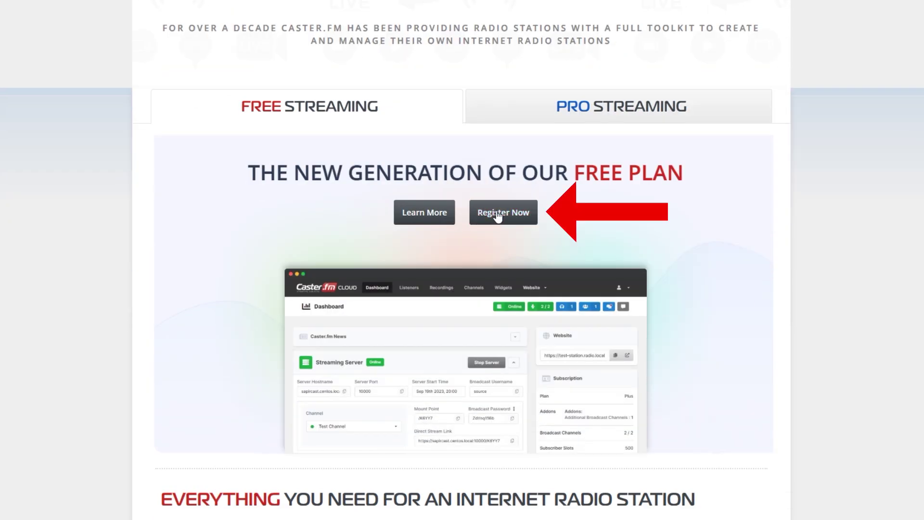
{"action": "left_click", "coordinate": [498, 217]}
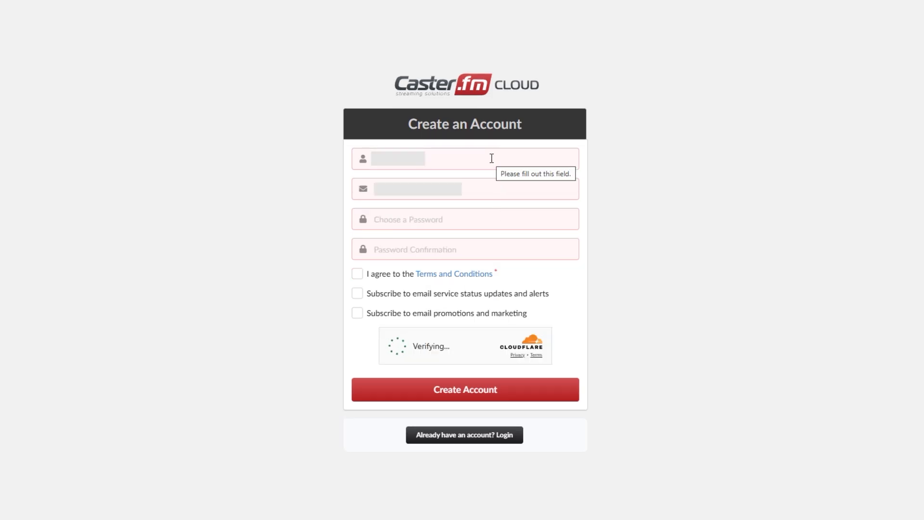
{"action": "left_click", "coordinate": [491, 158]}
{"action": "left_click", "coordinate": [392, 248]}
{"action": "type", "text": "a"}
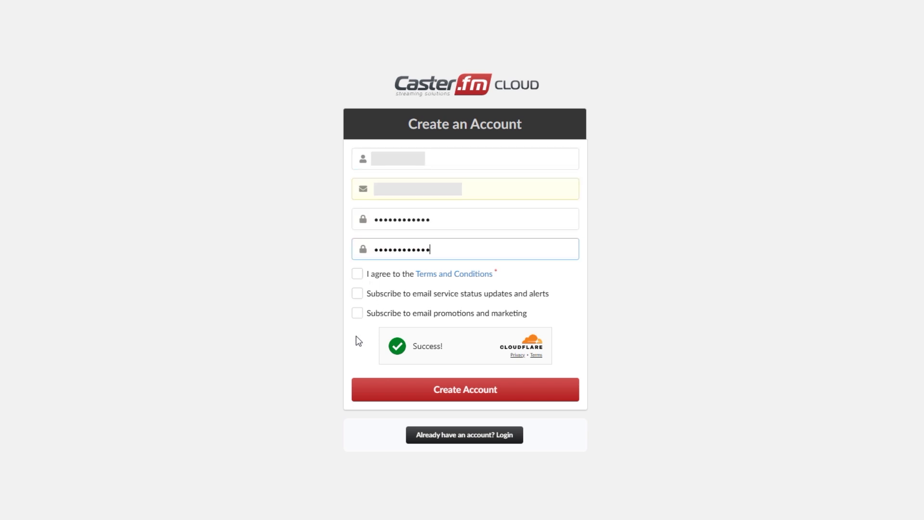
{"action": "left_click", "coordinate": [357, 273]}
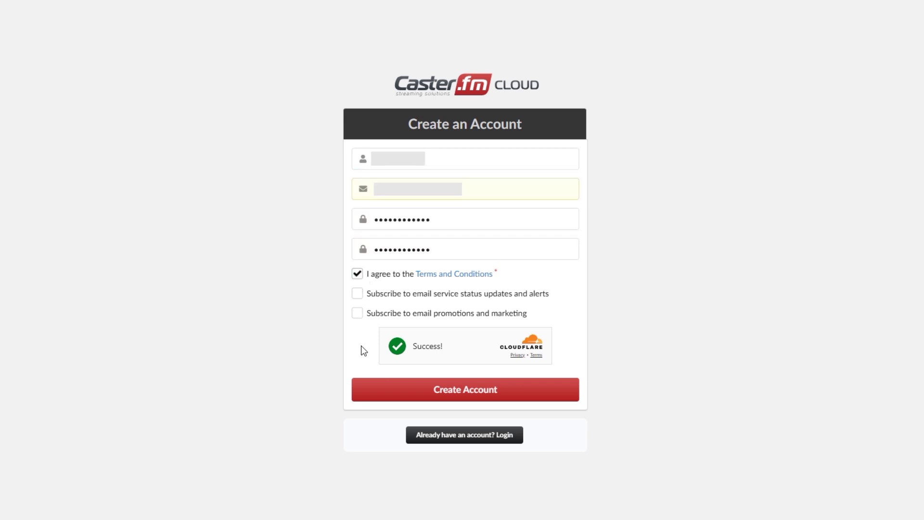
{"action": "left_click", "coordinate": [452, 389]}
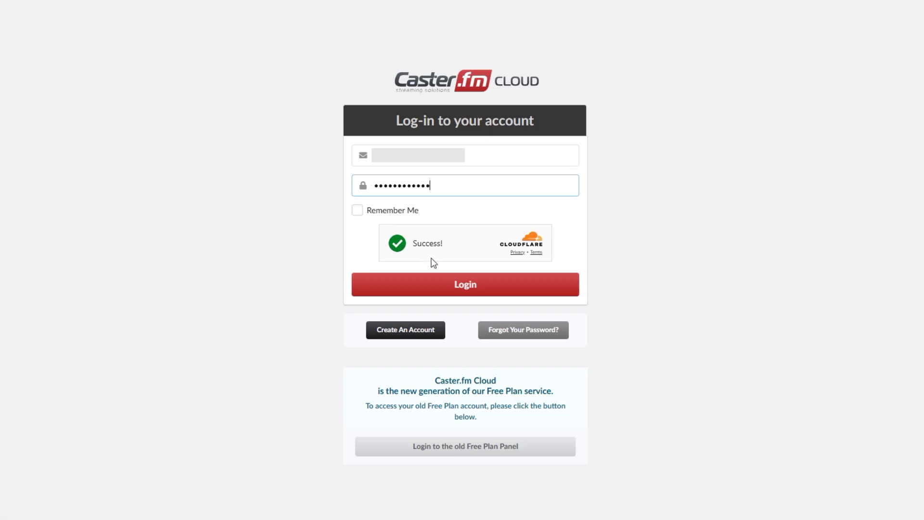
Step: Log in and paste RadioStationName987 from the notes into the Channel Name field
{"action": "left_click", "coordinate": [450, 287]}
{"action": "key", "text": "alt+Tab"}
{"action": "double_click", "coordinate": [598, 194]}
{"action": "key", "text": "ctrl+c"}
{"action": "left_click", "coordinate": [210, 202]}
{"action": "key", "text": "ctrl+v"}
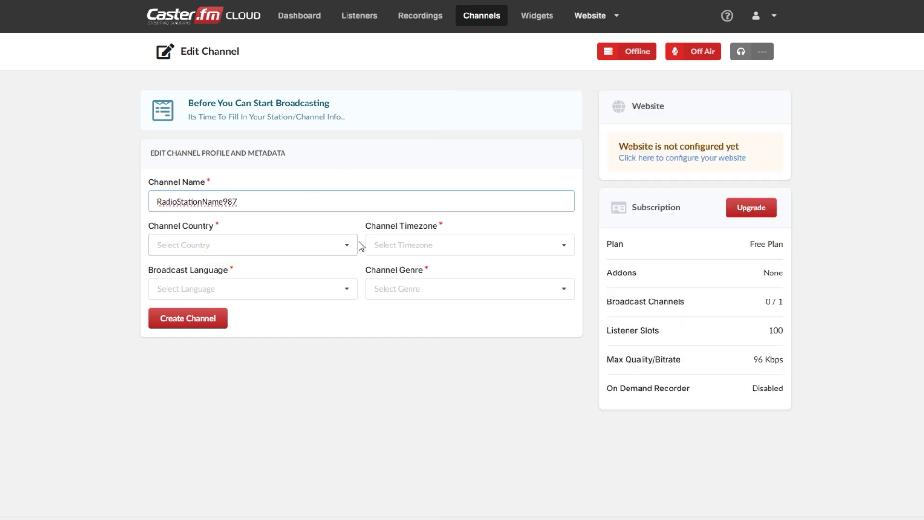
Step: Set the channel country to U.S. Outlying Islands and the language to English
{"action": "left_click", "coordinate": [347, 245]}
{"action": "left_click_drag", "start_coordinate": [352, 313], "coordinate": [353, 354]}
{"action": "scroll", "coordinate": [239, 345], "scroll_direction": "down", "scroll_amount": 2}
{"action": "left_click", "coordinate": [239, 319]}
{"action": "left_click", "coordinate": [347, 289]}
{"action": "scroll", "coordinate": [347, 337], "scroll_direction": "down", "scroll_amount": 10}
{"action": "left_click", "coordinate": [204, 334]}
Step: Set the timezone to Pacific/Midway and genre to Music, then create the channel
{"action": "left_click", "coordinate": [498, 246]}
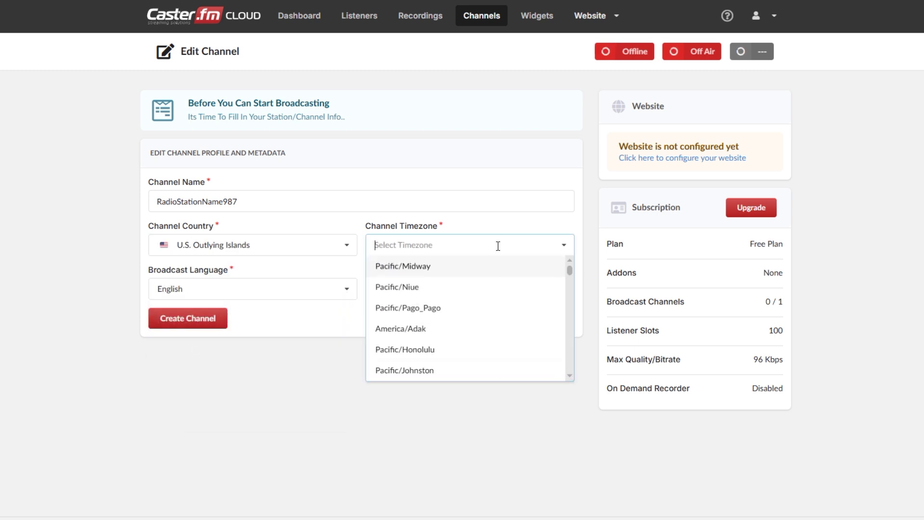
{"action": "left_click", "coordinate": [487, 268]}
{"action": "left_click", "coordinate": [505, 289]}
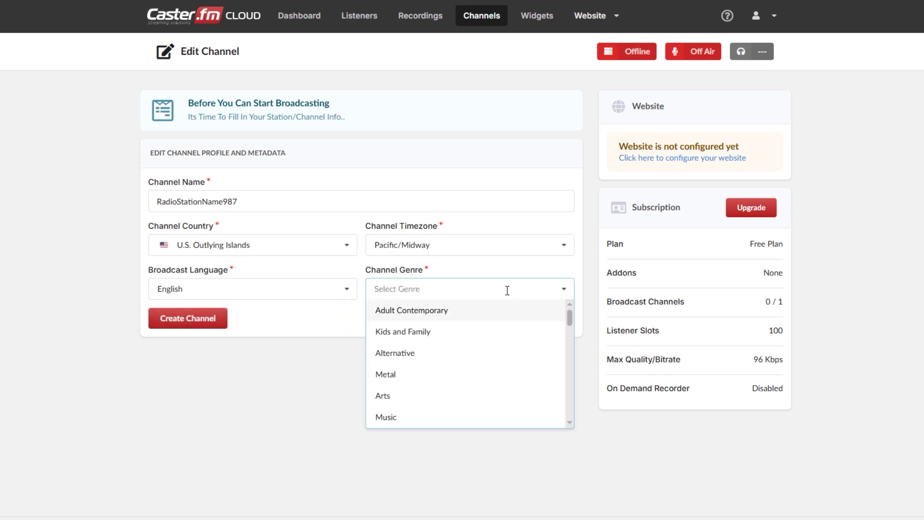
{"action": "scroll", "coordinate": [475, 321], "scroll_direction": "down", "scroll_amount": 3}
{"action": "left_click", "coordinate": [447, 302]}
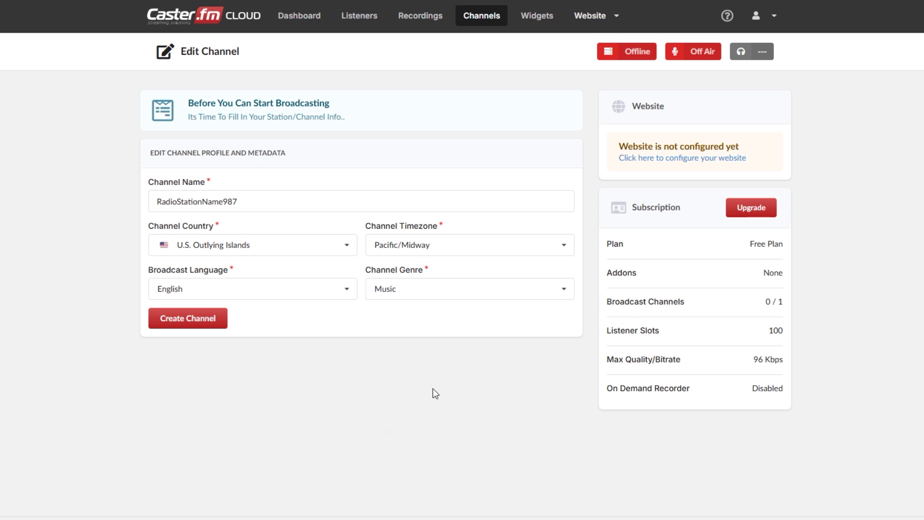
{"action": "left_click", "coordinate": [206, 332]}
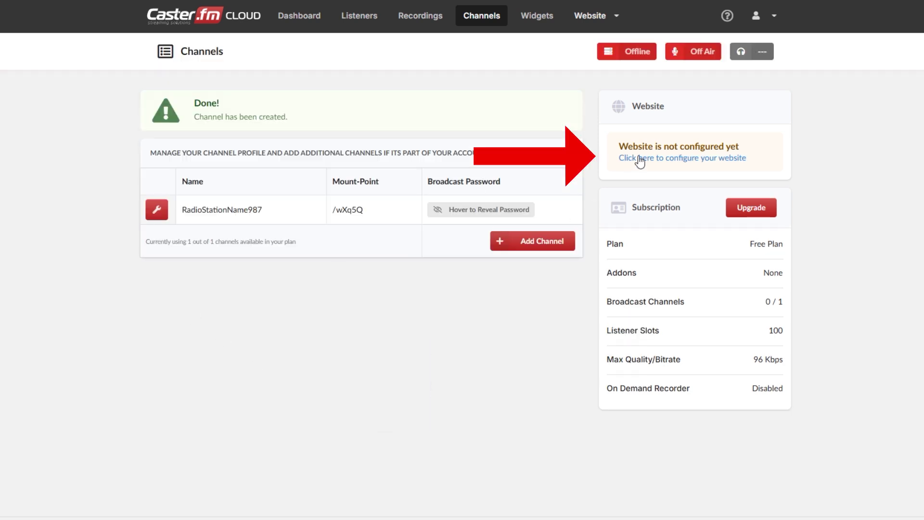
Step: In the website settings, enter RadioStationName987 as both subdomain and station name
{"action": "left_click", "coordinate": [642, 161]}
{"action": "left_click", "coordinate": [258, 151]}
{"action": "type", "text": "RadioStationName987"}
{"action": "key", "text": "Return"}
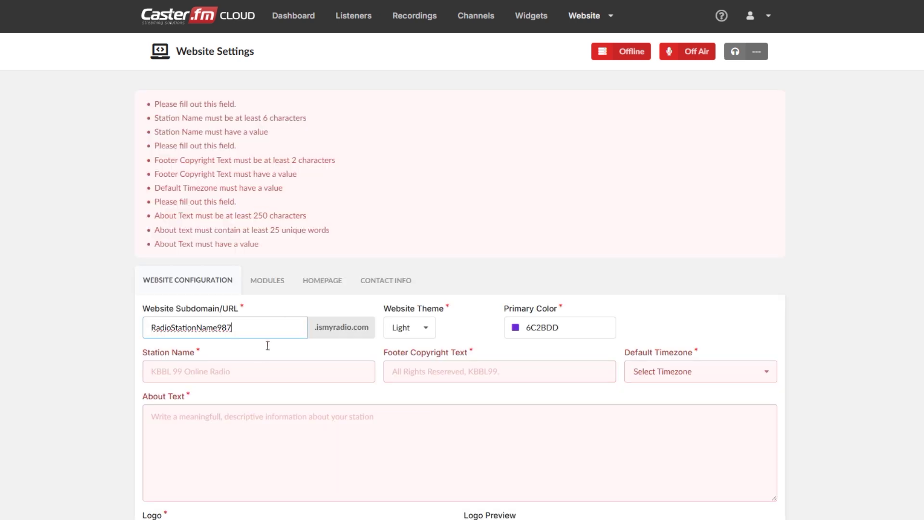
{"action": "left_click", "coordinate": [263, 369]}
{"action": "key", "text": "Down"}
{"action": "key", "text": "Return"}
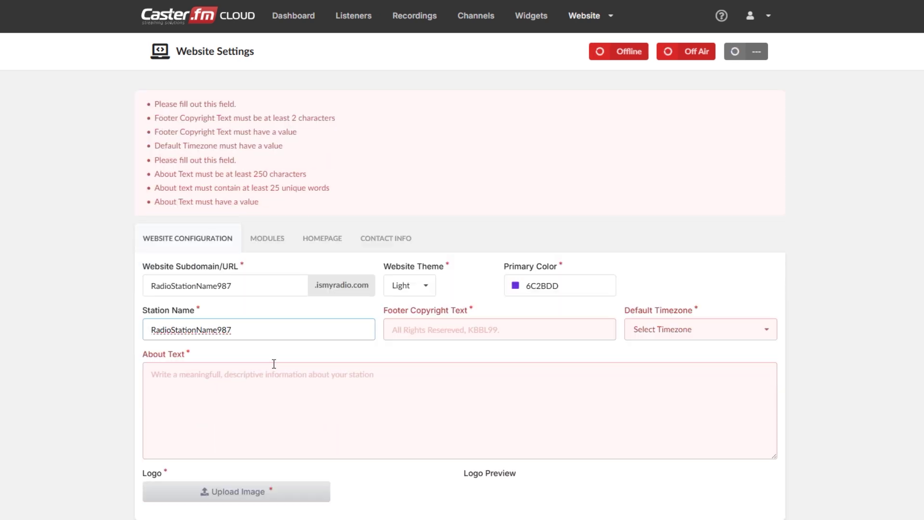
Step: Set the footer text to RadioStationName987 and the default timezone to Pacific/Midway
{"action": "left_click", "coordinate": [438, 329]}
{"action": "key", "text": "Down"}
{"action": "key", "text": "Return"}
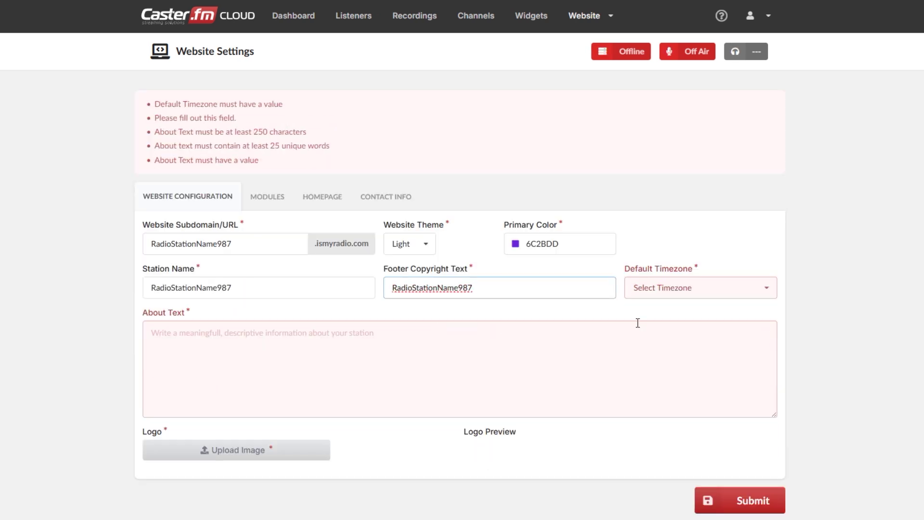
{"action": "left_click", "coordinate": [665, 285]}
{"action": "left_click", "coordinate": [669, 309]}
Step: Paste the station description paragraph from WordPad into the About Text
{"action": "key", "text": "alt+Tab"}
{"action": "left_click_drag", "start_coordinate": [622, 333], "coordinate": [588, 235]}
{"action": "left_click", "coordinate": [301, 332]}
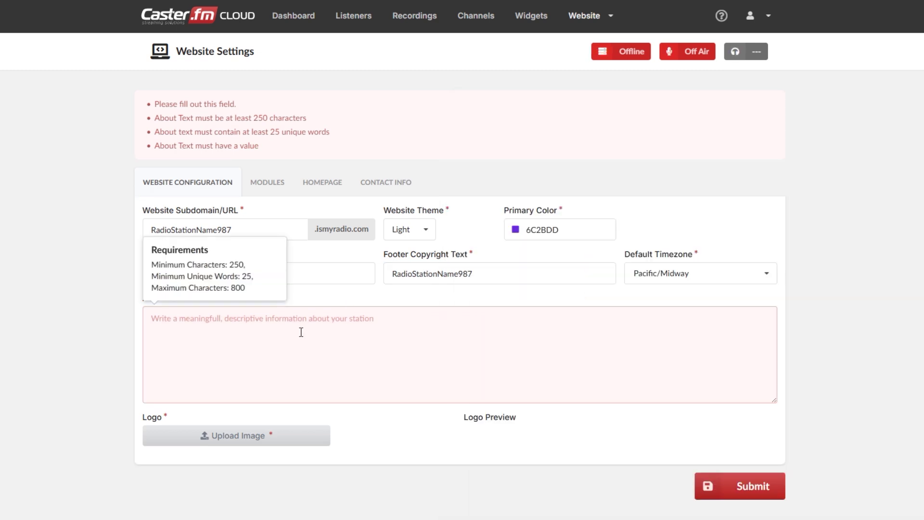
{"action": "key", "text": "ctrl+v"}
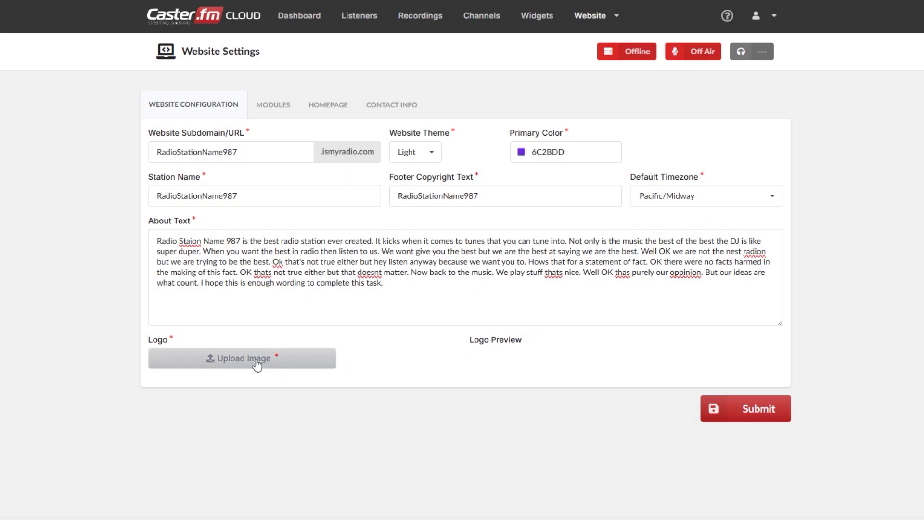
Step: Upload the Koala picture as the logo and crop it
{"action": "left_click", "coordinate": [296, 476]}
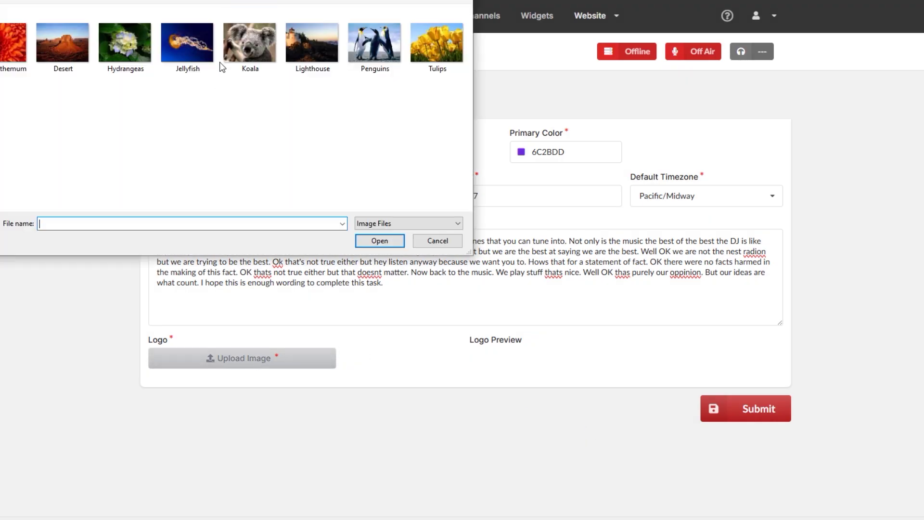
{"action": "double_click", "coordinate": [250, 34]}
{"action": "left_click_drag", "start_coordinate": [271, 307], "coordinate": [227, 319]}
{"action": "left_click", "coordinate": [692, 434]}
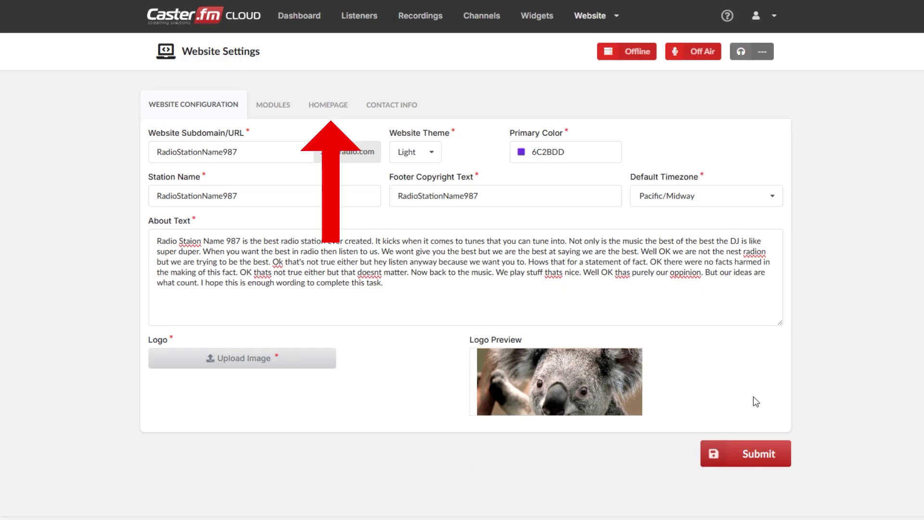
Step: Copy the prepared WordPad text and paste it as the HOMEPAGE text
{"action": "left_click", "coordinate": [316, 101]}
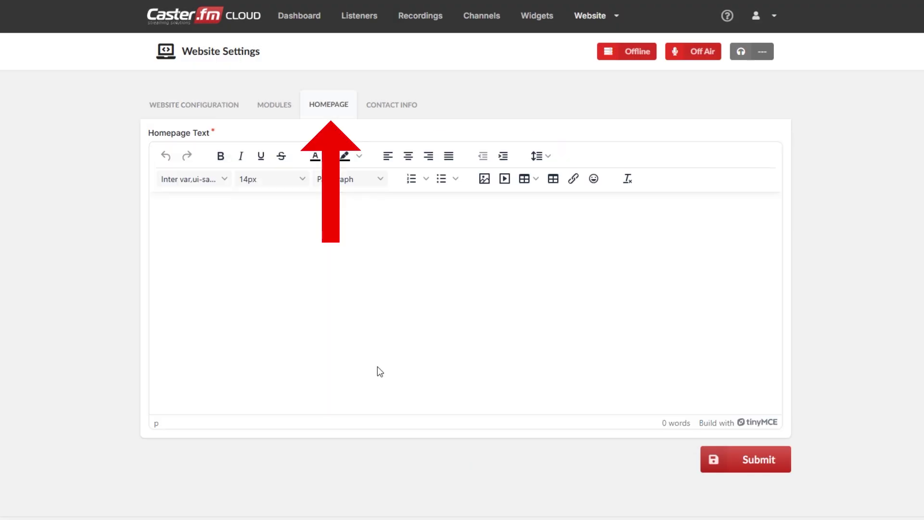
{"action": "key", "text": "alt+Tab"}
{"action": "right_click", "coordinate": [642, 274]}
{"action": "left_click", "coordinate": [665, 294]}
{"action": "left_click", "coordinate": [288, 216]}
{"action": "right_click", "coordinate": [288, 215]}
{"action": "key", "text": "Escape"}
{"action": "key", "text": "ctrl+v"}
Step: Put the contact e-mail address into the CONTACT INFO Email and Telegram fields, then go to the Dashboard
{"action": "left_click", "coordinate": [393, 106]}
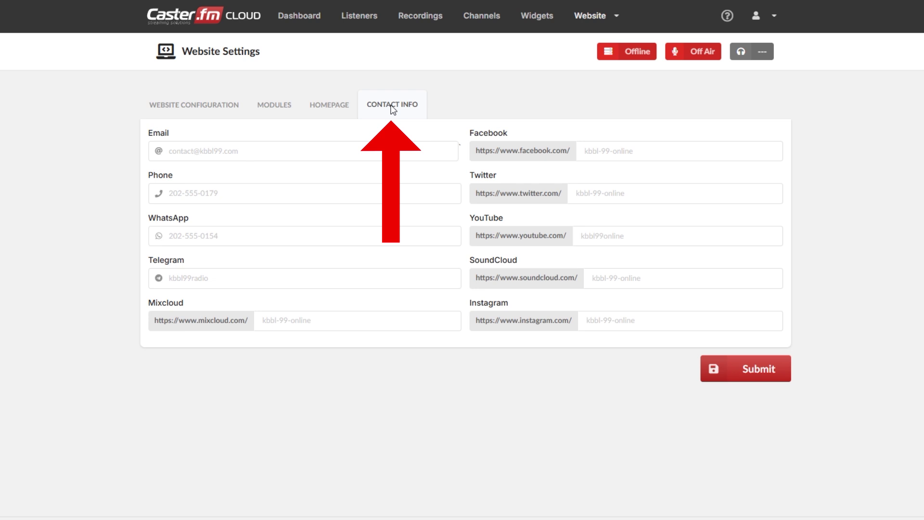
{"action": "key", "text": "alt+Tab"}
{"action": "key", "text": "ctrl+c"}
{"action": "key", "text": "alt+Tab"}
{"action": "left_click", "coordinate": [279, 153]}
{"action": "key", "text": "ctrl+v"}
{"action": "left_click", "coordinate": [323, 186]}
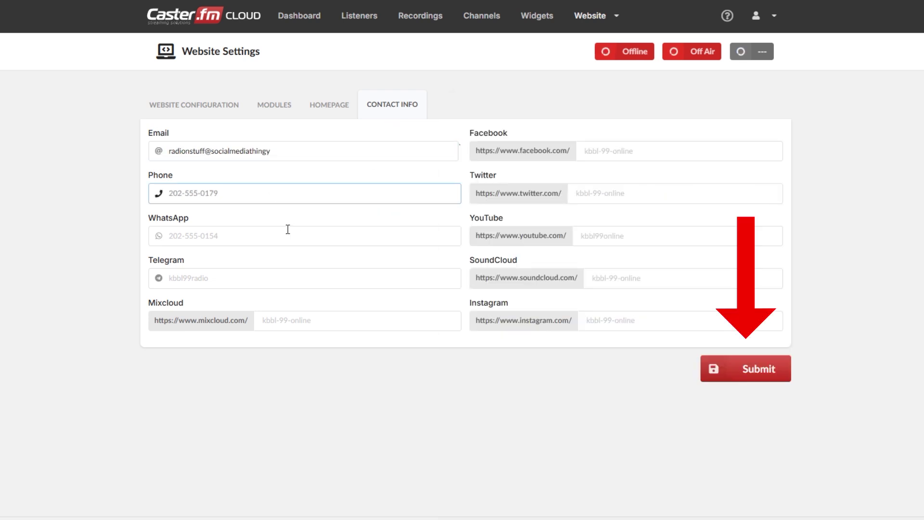
{"action": "left_click", "coordinate": [272, 270]}
{"action": "key", "text": "ctrl+v"}
{"action": "left_click", "coordinate": [613, 151]}
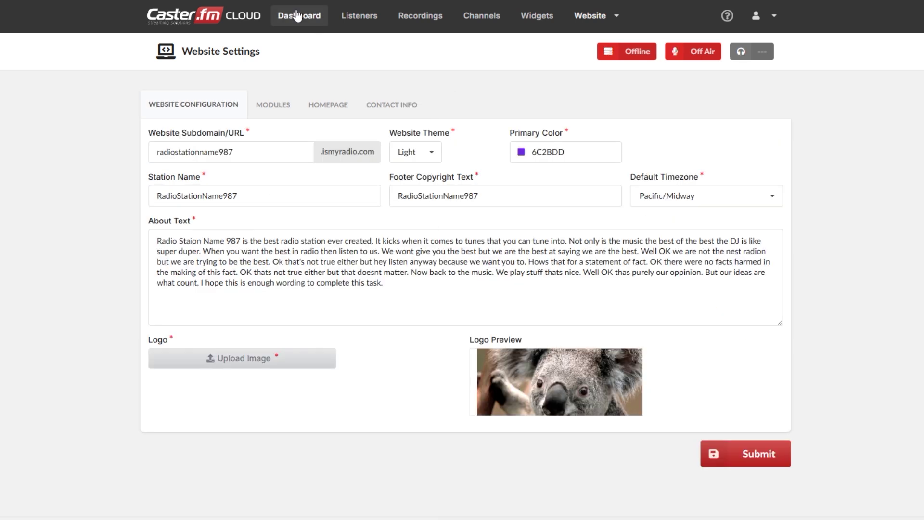
{"action": "left_click", "coordinate": [297, 16]}
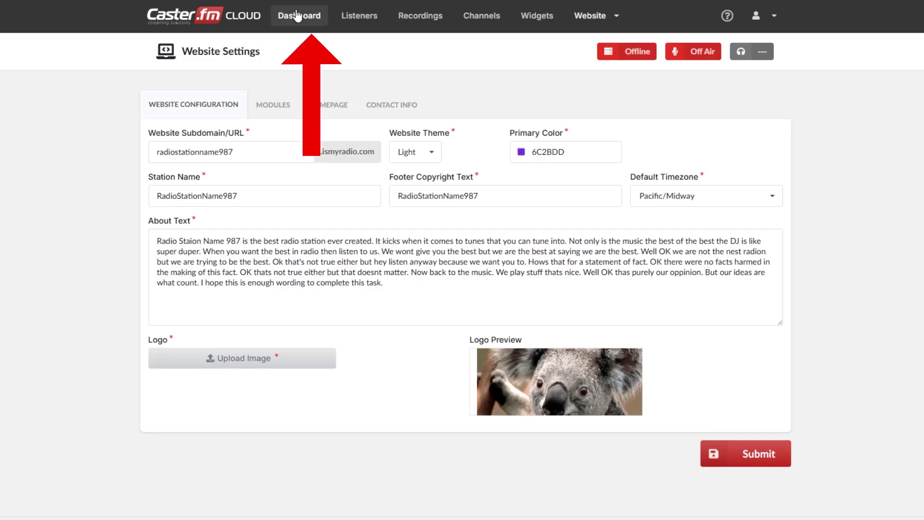
Step: Start the Caster.fm streaming server from the station dashboard and dismiss the success message
{"action": "left_click", "coordinate": [298, 16]}
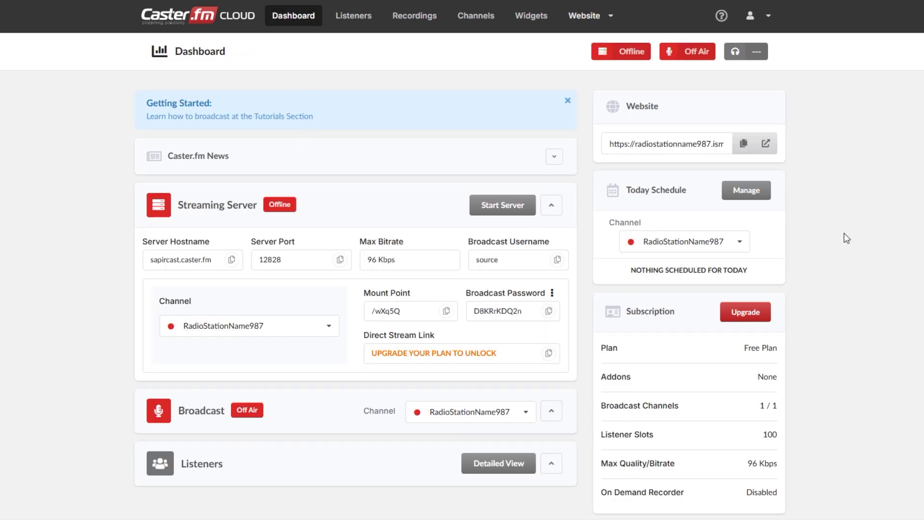
{"action": "left_click", "coordinate": [504, 205]}
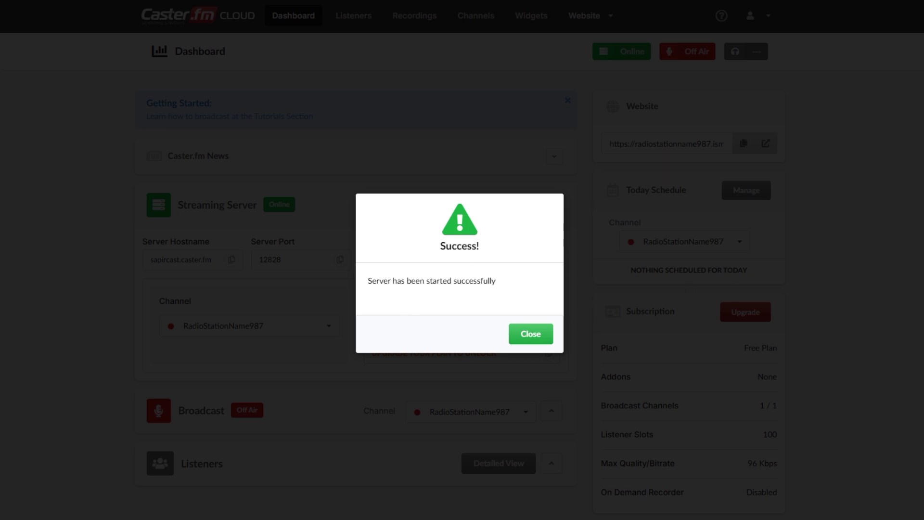
{"action": "left_click", "coordinate": [525, 336]}
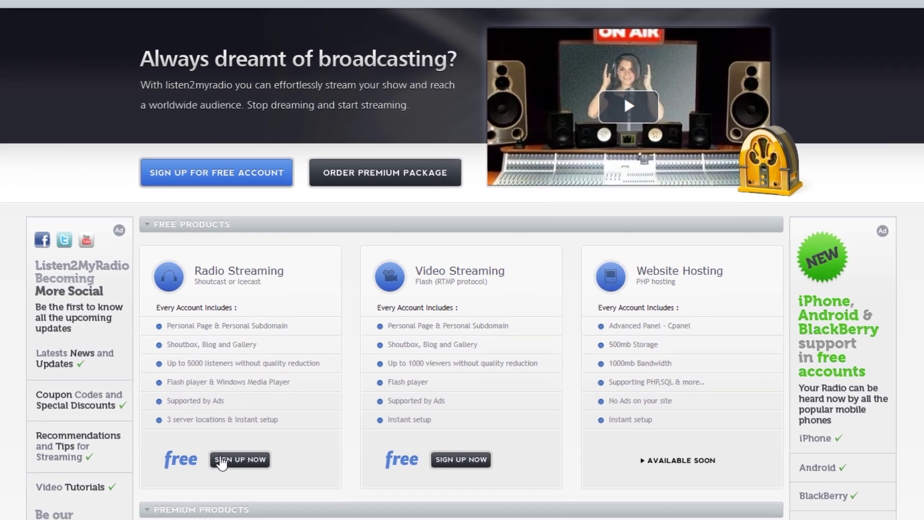
Step: Sign up for free Radio Streaming with a confirmed password, terms and reCAPTCHA ticked, and create the account
{"action": "left_click", "coordinate": [222, 461]}
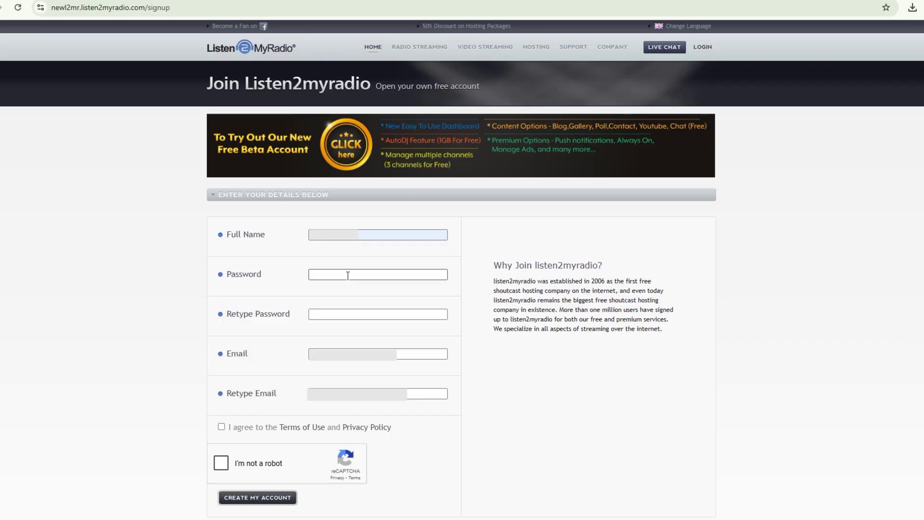
{"action": "left_click", "coordinate": [348, 275]}
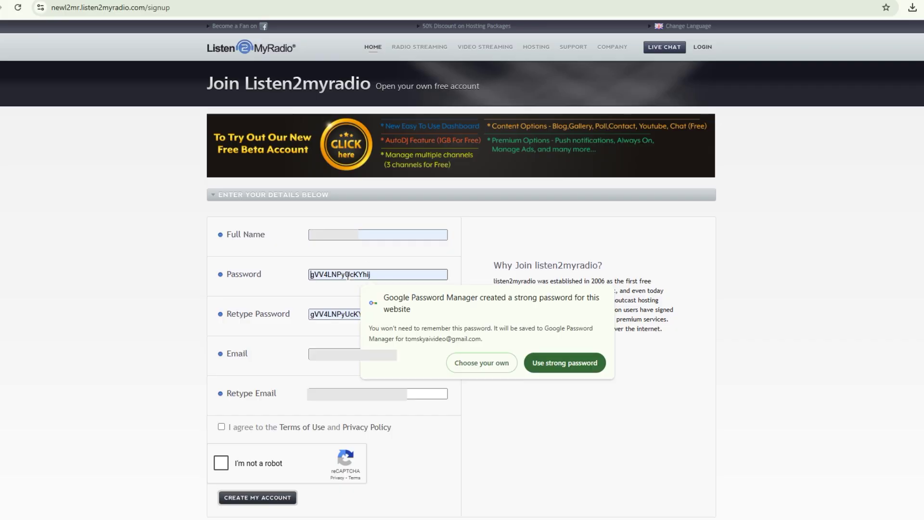
{"action": "type", "text": "••••••••••••"}
{"action": "left_click", "coordinate": [354, 313]}
{"action": "type", "text": "••••••••••••"}
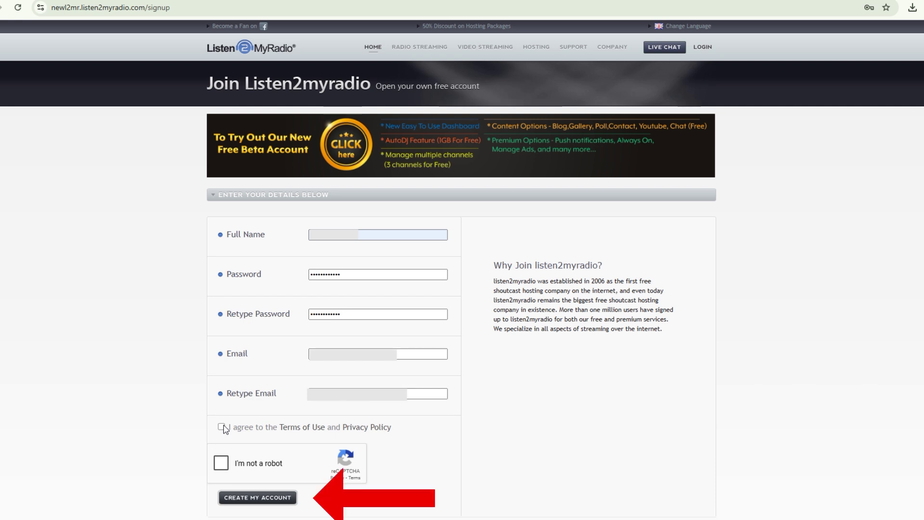
{"action": "left_click", "coordinate": [221, 427]}
{"action": "left_click", "coordinate": [221, 463]}
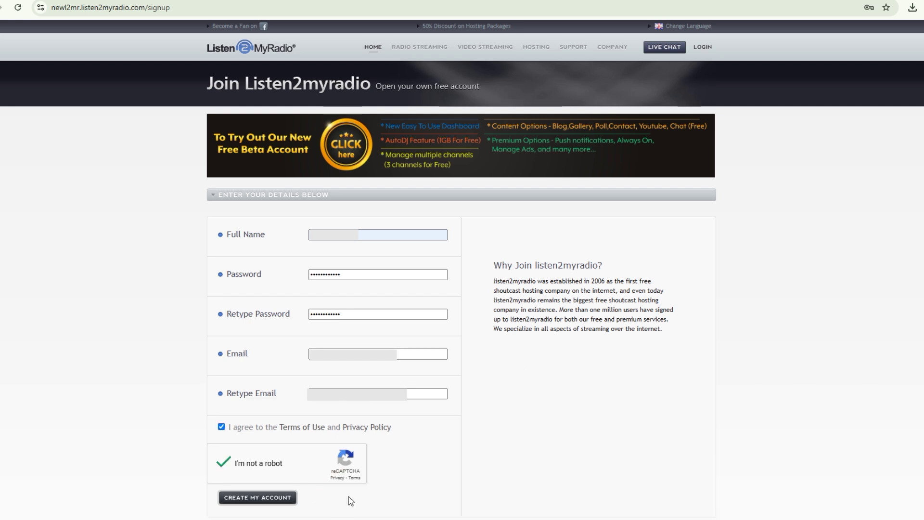
{"action": "left_click", "coordinate": [288, 499]}
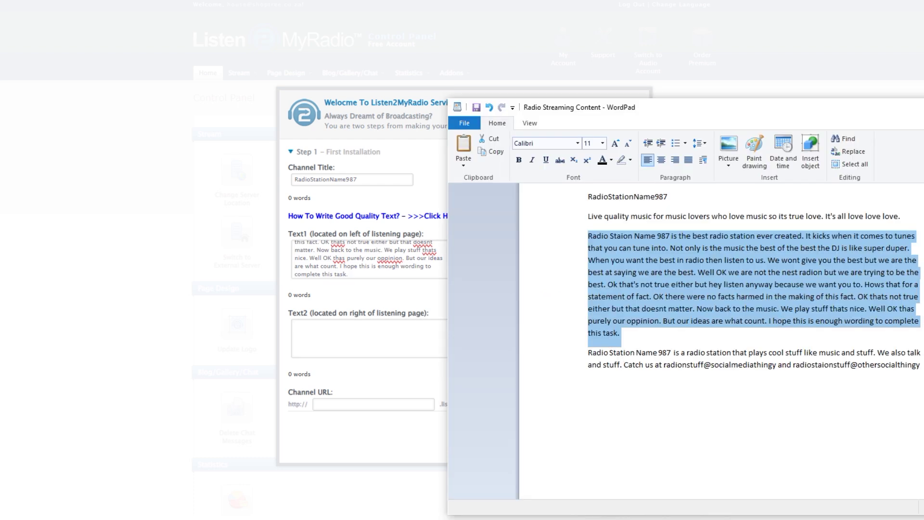
Step: Paste the description texts and set the lowercase channel URL radiostationname987, then continue
{"action": "left_click_drag", "start_coordinate": [920, 364], "coordinate": [582, 367]}
{"action": "key", "text": "alt+Tab"}
{"action": "key", "text": "ctrl+v"}
{"action": "left_click", "coordinate": [368, 403]}
{"action": "left_click_drag", "start_coordinate": [409, 179], "coordinate": [233, 180]}
{"action": "left_click", "coordinate": [367, 408]}
{"action": "key", "text": "ctrl+v"}
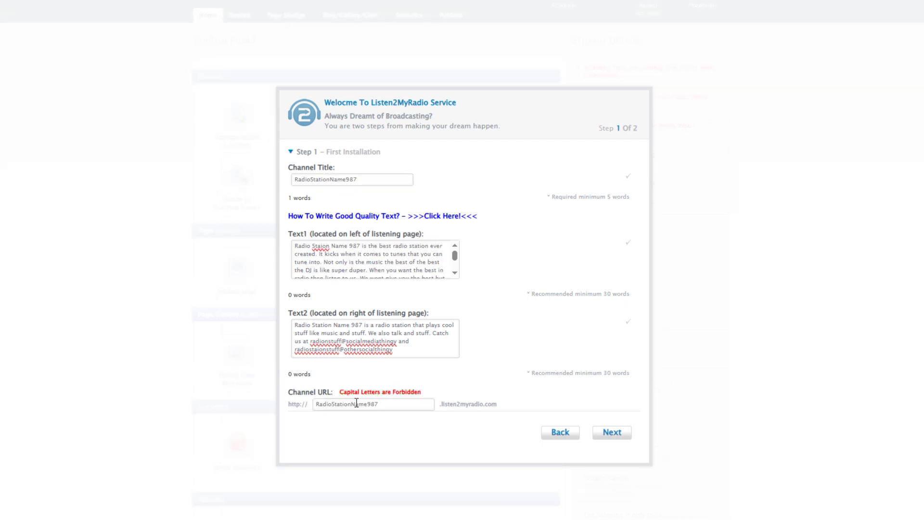
{"action": "key", "text": "Left"}
{"action": "key", "text": "Left"}
{"action": "key", "text": "Left"}
{"action": "key", "text": "Left"}
{"action": "key", "text": "Left"}
{"action": "key", "text": "Left"}
{"action": "key", "text": "BackSpace"}
{"action": "type", "text": "n"}
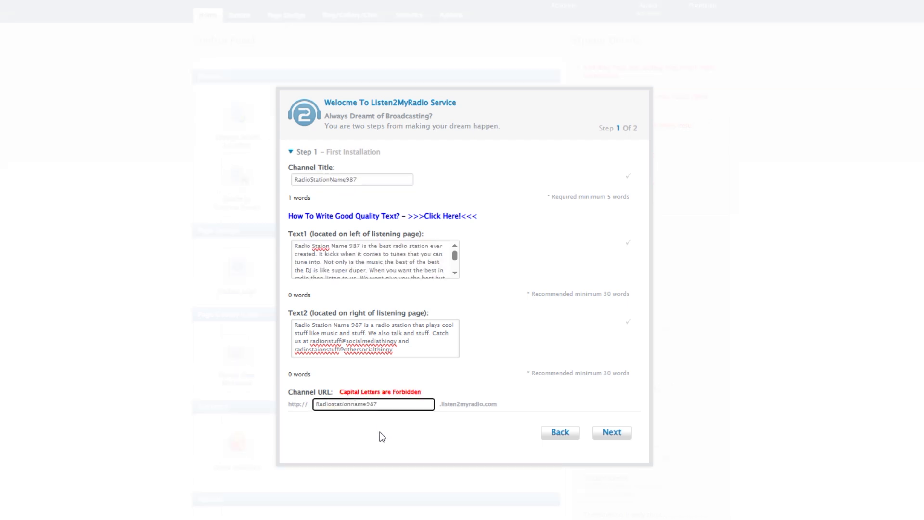
{"action": "left_click", "coordinate": [436, 436]}
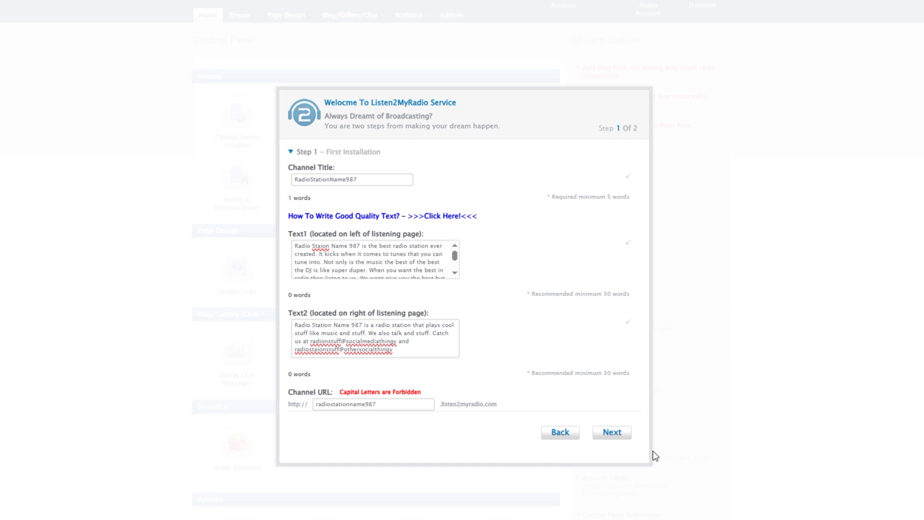
{"action": "left_click", "coordinate": [614, 434]}
Step: Choose an IceCast server in US (United States), enter the broadcaster password and finish setup
{"action": "left_click", "coordinate": [481, 188]}
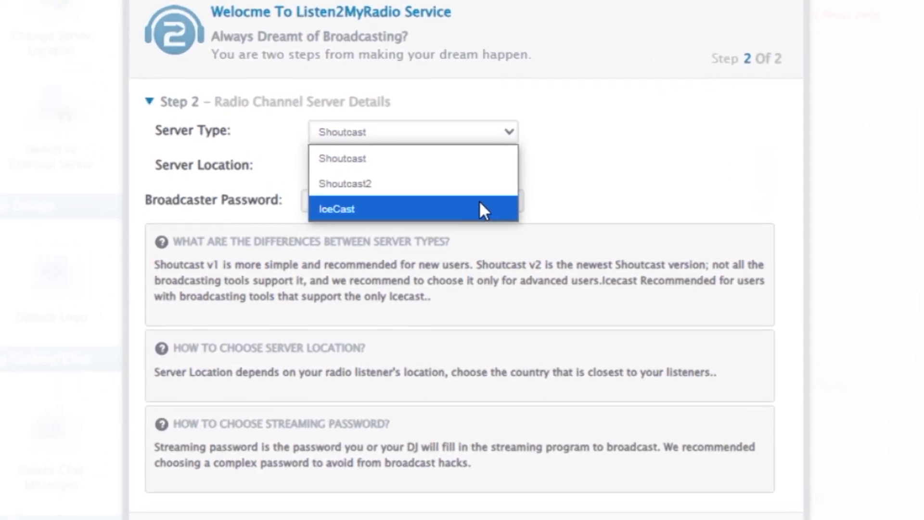
{"action": "left_click", "coordinate": [479, 207]}
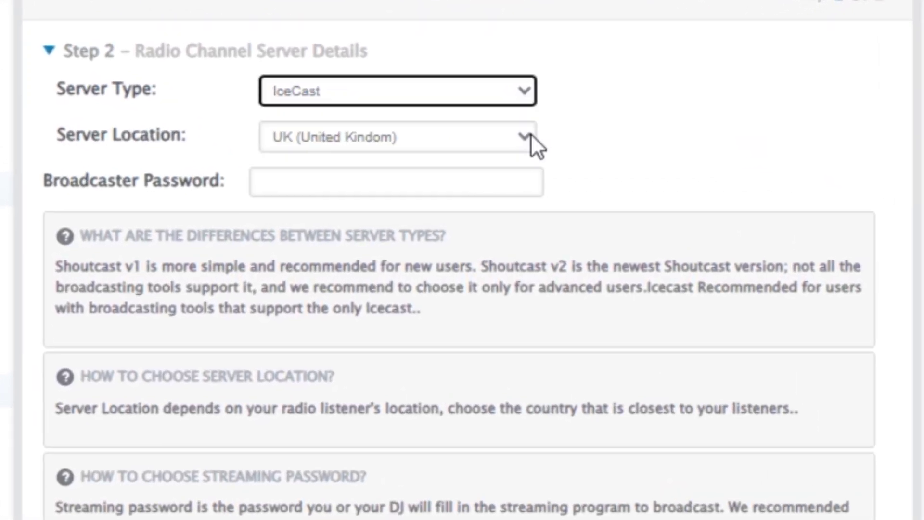
{"action": "left_click", "coordinate": [531, 136]}
{"action": "left_click", "coordinate": [506, 205]}
{"action": "key", "text": "Tab"}
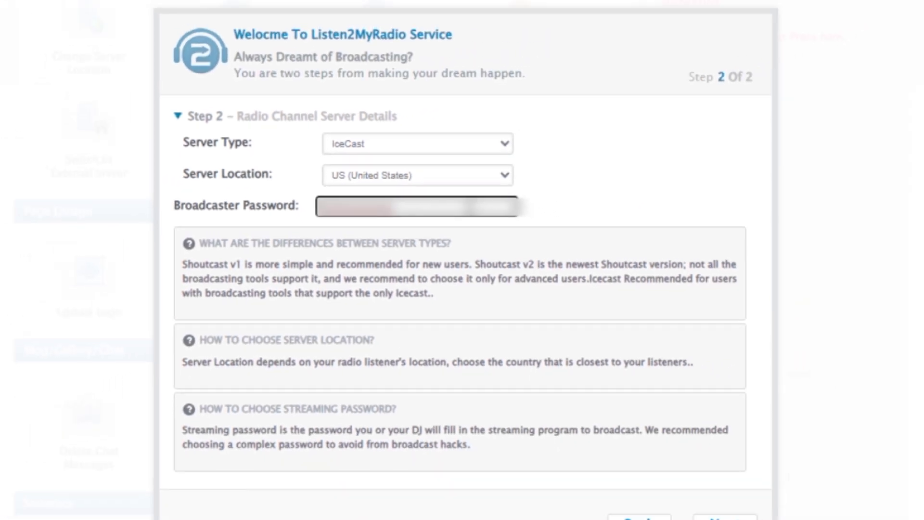
{"action": "left_click", "coordinate": [652, 455]}
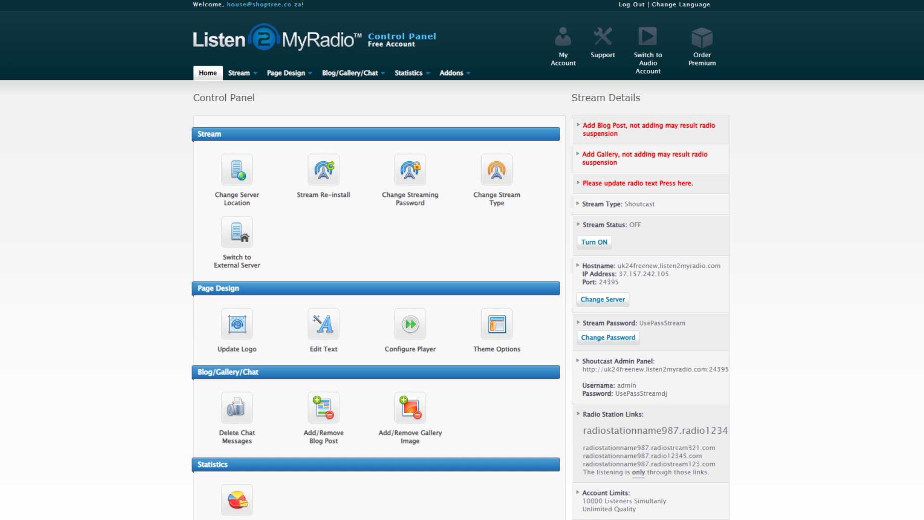
Step: Add an Info Post blog entry with author 'Me' and the prepared WordPad text
{"action": "left_click", "coordinate": [600, 129]}
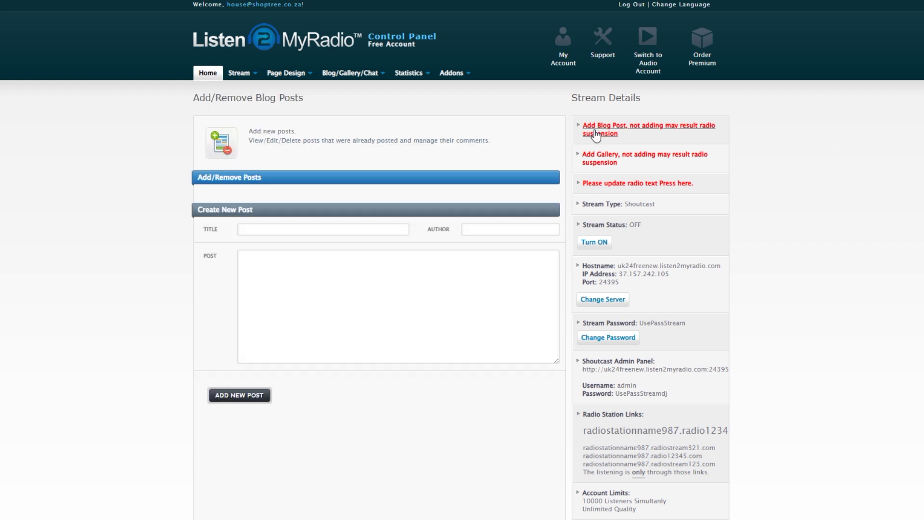
{"action": "left_click", "coordinate": [317, 228]}
{"action": "key", "text": "Tab"}
{"action": "type", "text": "Me"}
{"action": "key", "text": "alt+Tab"}
{"action": "right_click", "coordinate": [478, 198]}
{"action": "left_click", "coordinate": [496, 218]}
{"action": "right_click", "coordinate": [309, 274]}
{"action": "left_click", "coordinate": [324, 384]}
{"action": "left_click", "coordinate": [239, 395]}
Step: Add the Koala picture to the gallery with subject 'Cutesness', description 'Cute', publisher 'Me'
{"action": "left_click", "coordinate": [703, 205]}
{"action": "left_click", "coordinate": [275, 198]}
{"action": "left_click", "coordinate": [247, 37]}
{"action": "left_click", "coordinate": [377, 239]}
{"action": "left_click", "coordinate": [440, 227]}
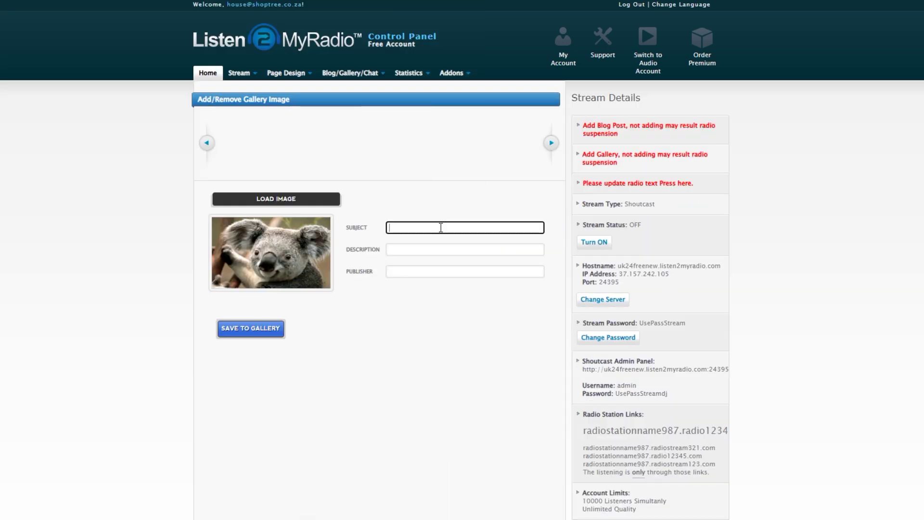
{"action": "type", "text": "Cutesness"}
{"action": "left_click", "coordinate": [428, 249]}
{"action": "type", "text": "Cute"}
{"action": "left_click", "coordinate": [456, 272]}
{"action": "type", "text": "Me"}
{"action": "left_click", "coordinate": [251, 328]}
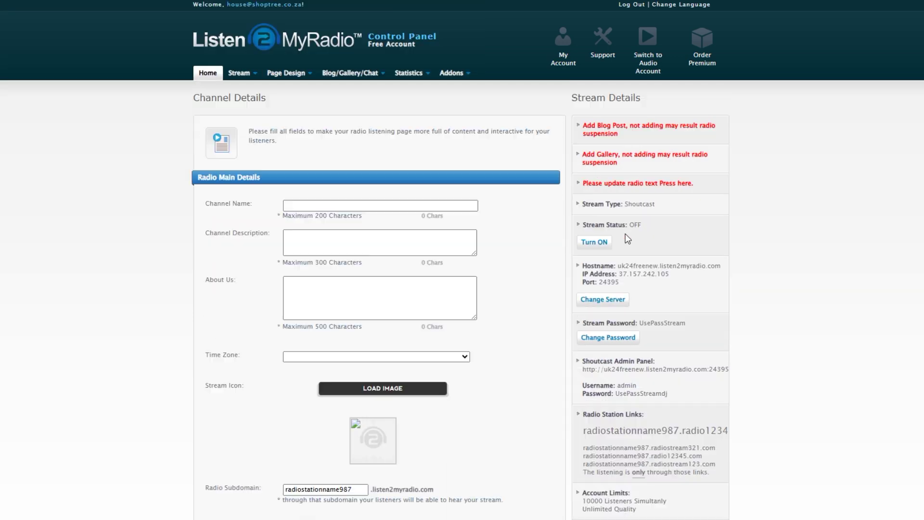
Step: Paste the station name as channel name and the contact text into the channel description
{"action": "key", "text": "alt+Tab"}
{"action": "double_click", "coordinate": [626, 194]}
{"action": "key", "text": "ctrl+c"}
{"action": "key", "text": "alt+Tab"}
{"action": "key", "text": "ctrl+v"}
{"action": "left_click", "coordinate": [363, 237]}
Step: Paste the long WordPad paragraph into About Us, trim the excess text, and save the channel details
{"action": "key", "text": "alt+Tab"}
{"action": "key", "text": "ctrl+c"}
{"action": "key", "text": "alt+Tab"}
{"action": "key", "text": "ctrl+v"}
{"action": "key", "text": "alt+Tab"}
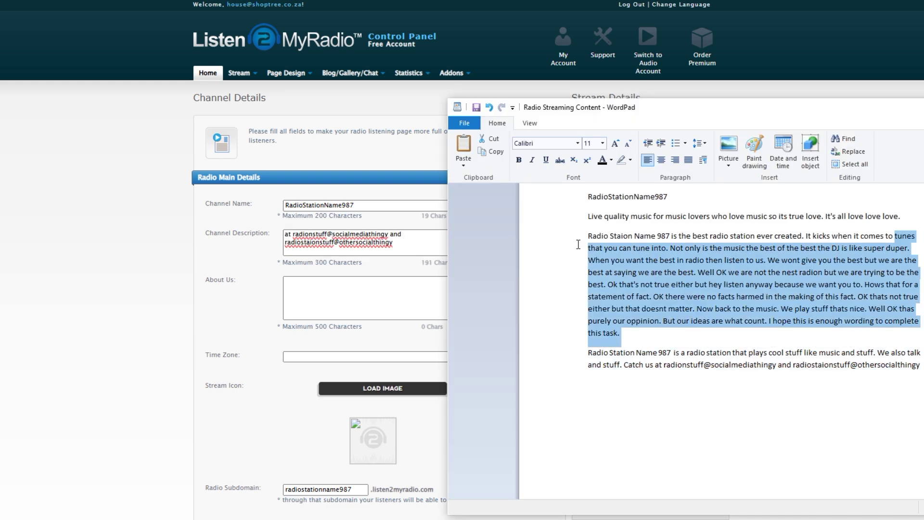
{"action": "key", "text": "ctrl+c"}
{"action": "key", "text": "alt+Tab"}
{"action": "left_click", "coordinate": [380, 297]}
{"action": "key", "text": "ctrl+v"}
{"action": "left_click_drag", "start_coordinate": [458, 314], "coordinate": [457, 314]}
{"action": "key", "text": "BackSpace"}
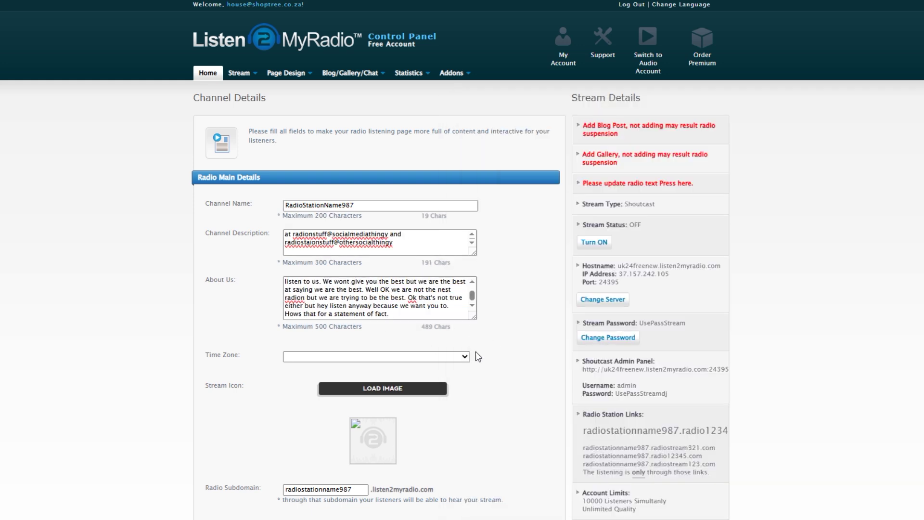
{"action": "left_click", "coordinate": [376, 356]}
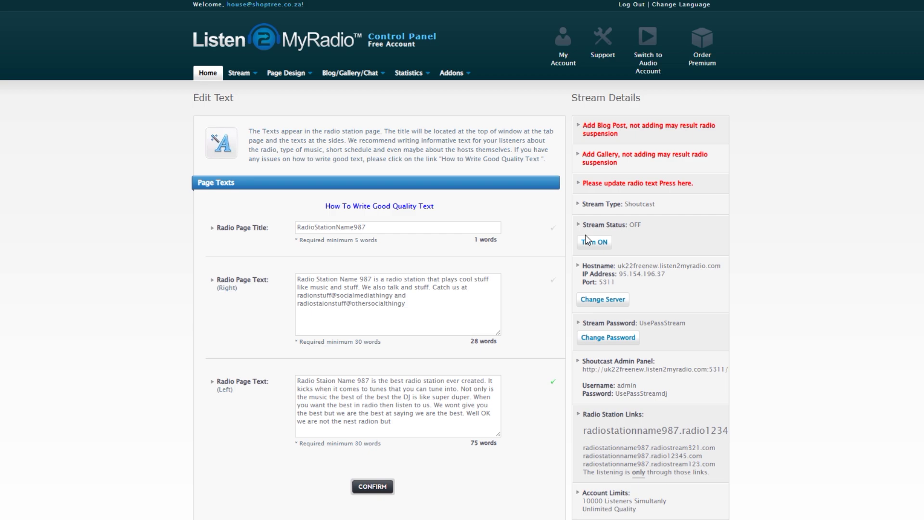
Step: Turn the stream on, dismiss the alert, and change the stream server location to US
{"action": "left_click", "coordinate": [592, 242]}
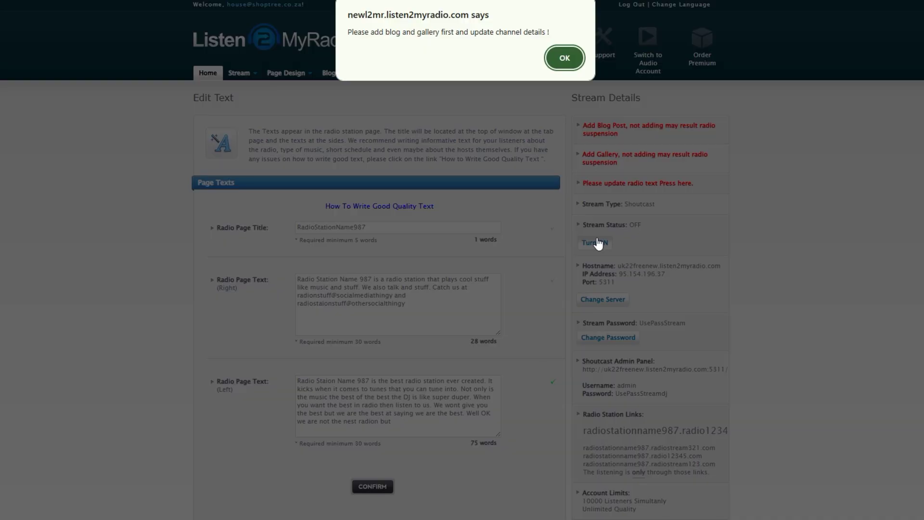
{"action": "left_click", "coordinate": [564, 58]}
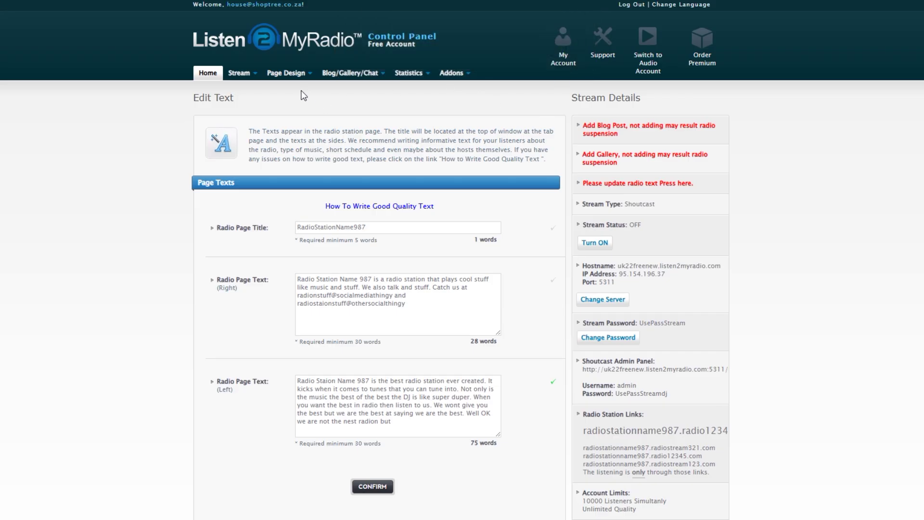
{"action": "mouse_move", "coordinate": [327, 77]}
{"action": "mouse_move", "coordinate": [295, 78]}
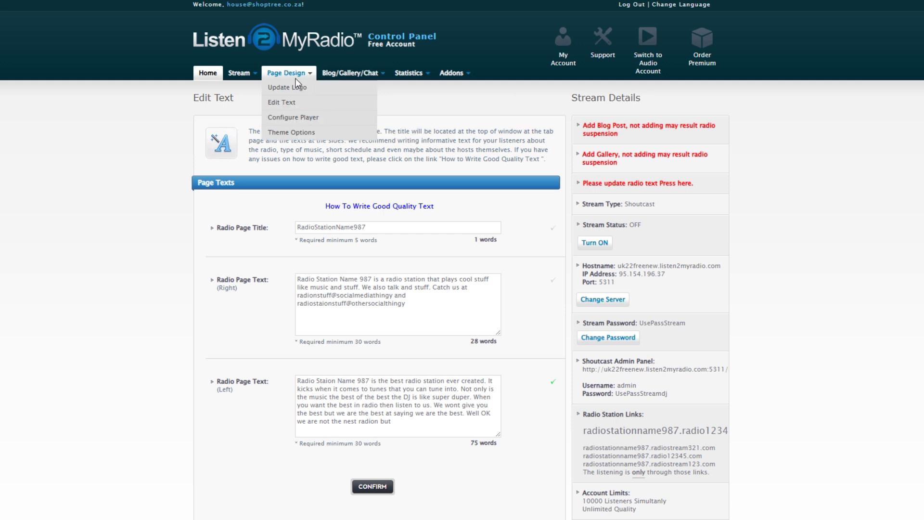
{"action": "mouse_move", "coordinate": [249, 80]}
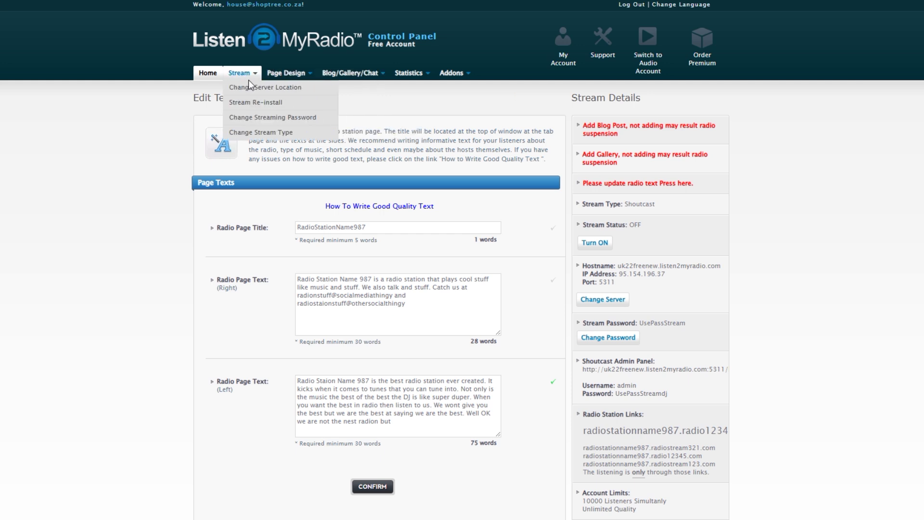
{"action": "left_click", "coordinate": [248, 89]}
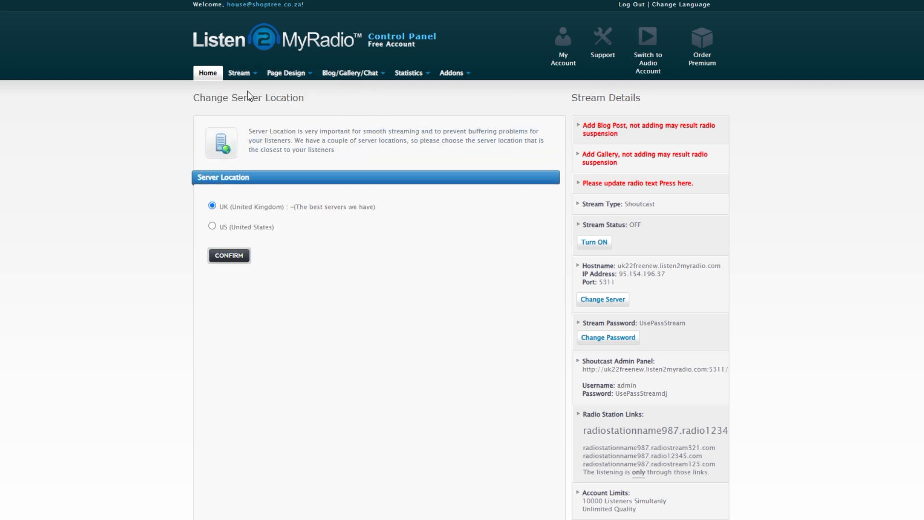
{"action": "left_click", "coordinate": [212, 226]}
{"action": "left_click", "coordinate": [222, 256]}
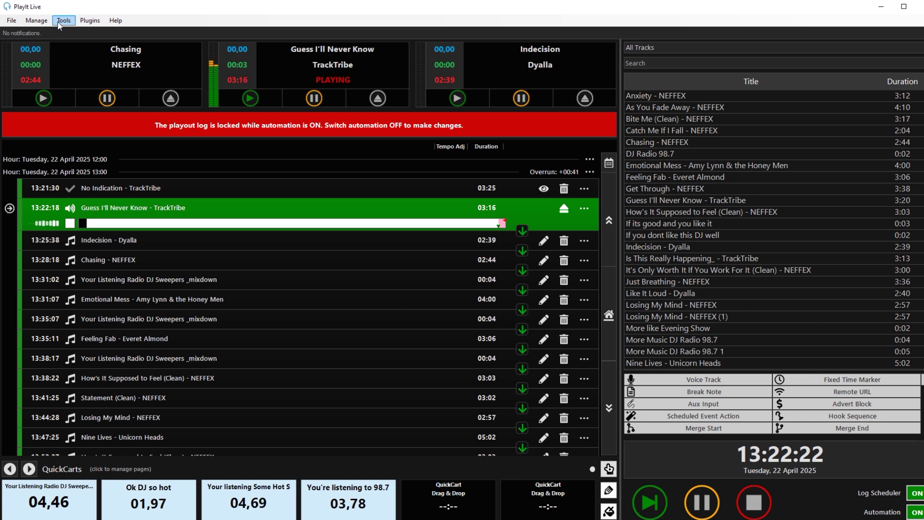
Step: Begin a new Internet Broadcast stream and copy the Caster.fm hostname sapircast.caster.fm
{"action": "left_click", "coordinate": [58, 23]}
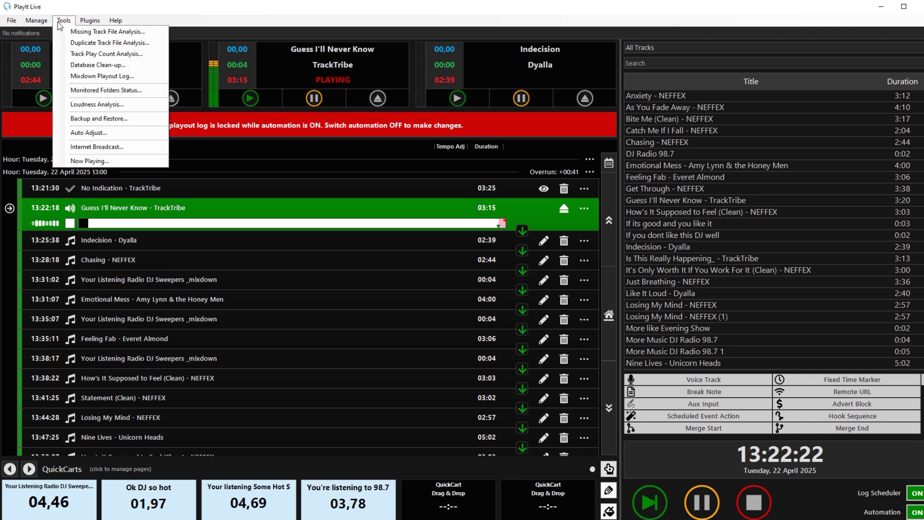
{"action": "left_click", "coordinate": [151, 152]}
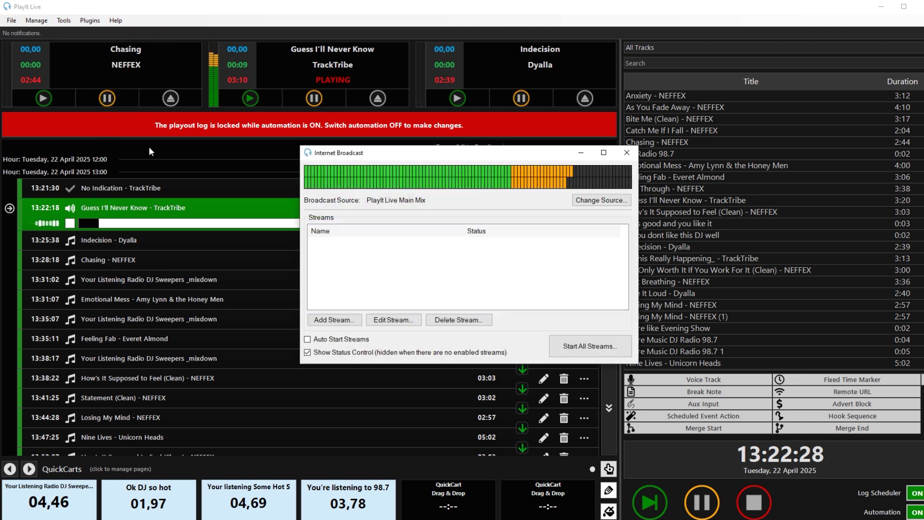
{"action": "left_click", "coordinate": [337, 319]}
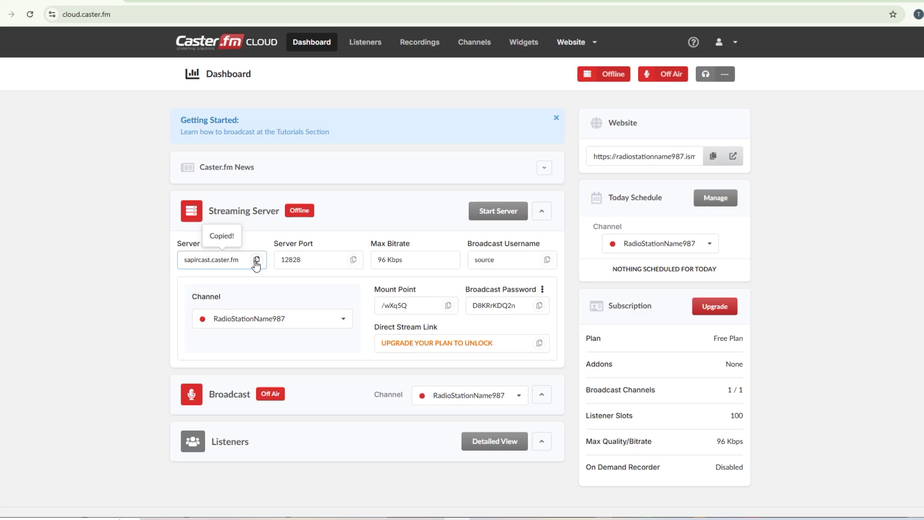
{"action": "left_click", "coordinate": [256, 262]}
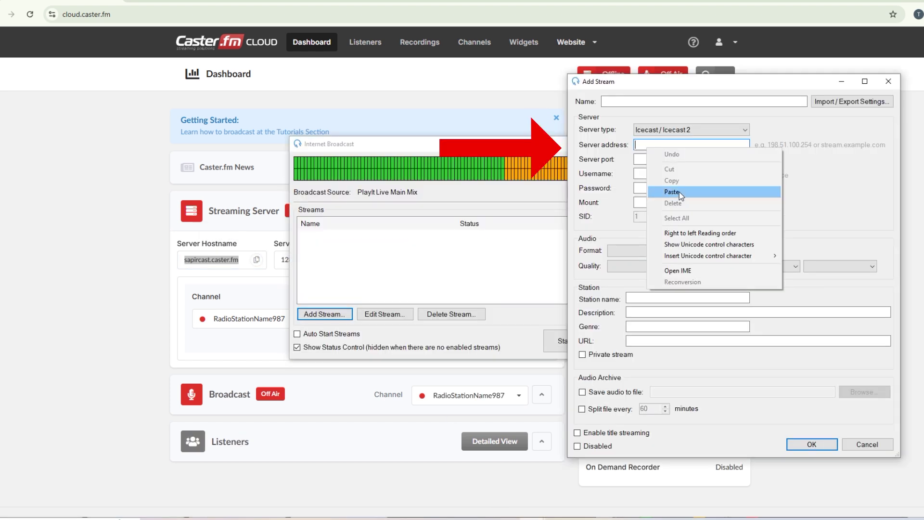
Step: Fill the new stream's server address, port, username and password from the Caster.fm server details
{"action": "left_click", "coordinate": [679, 192]}
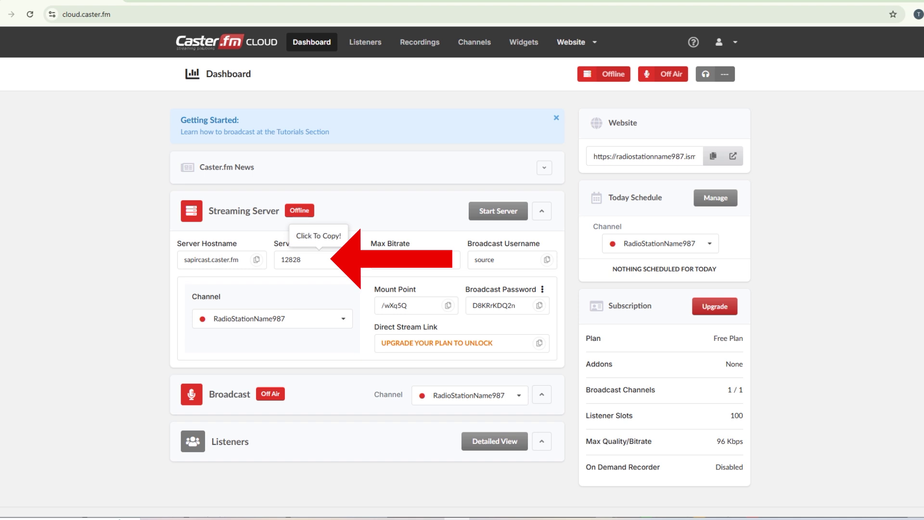
{"action": "left_click", "coordinate": [319, 259]}
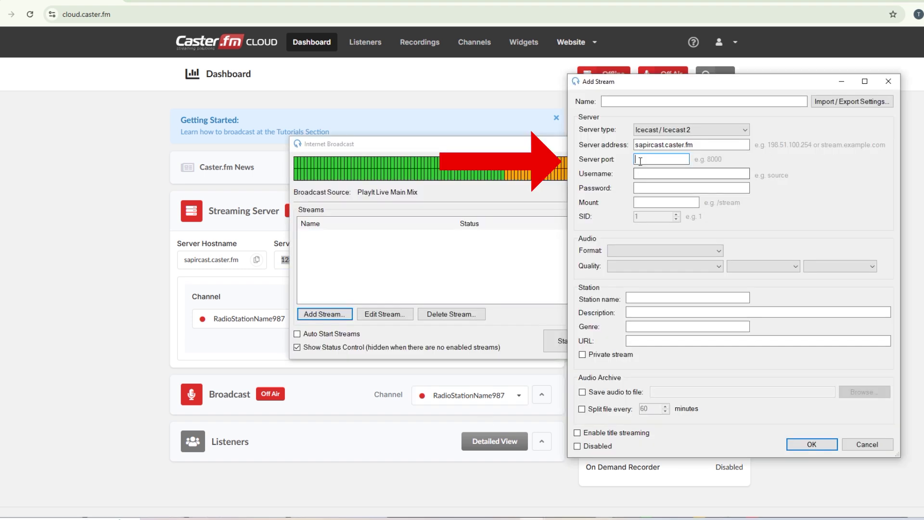
{"action": "left_click", "coordinate": [661, 159]}
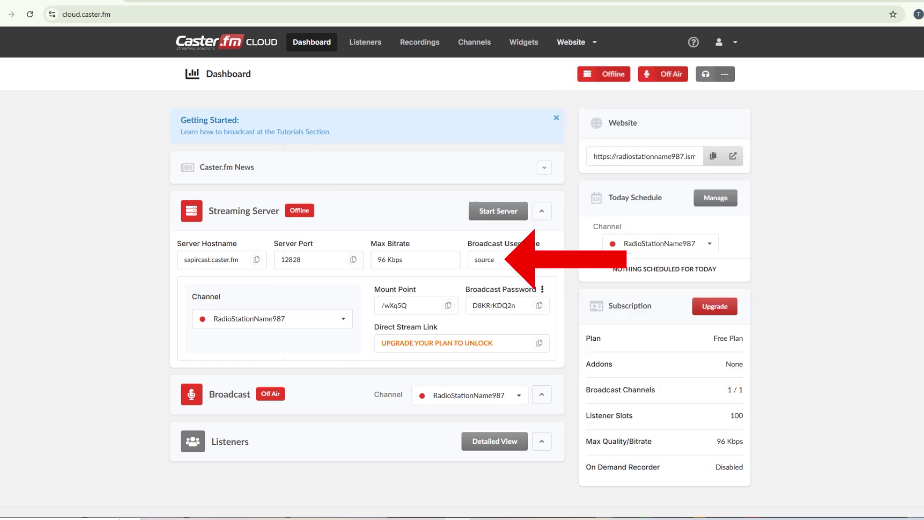
{"action": "left_click", "coordinate": [543, 262]}
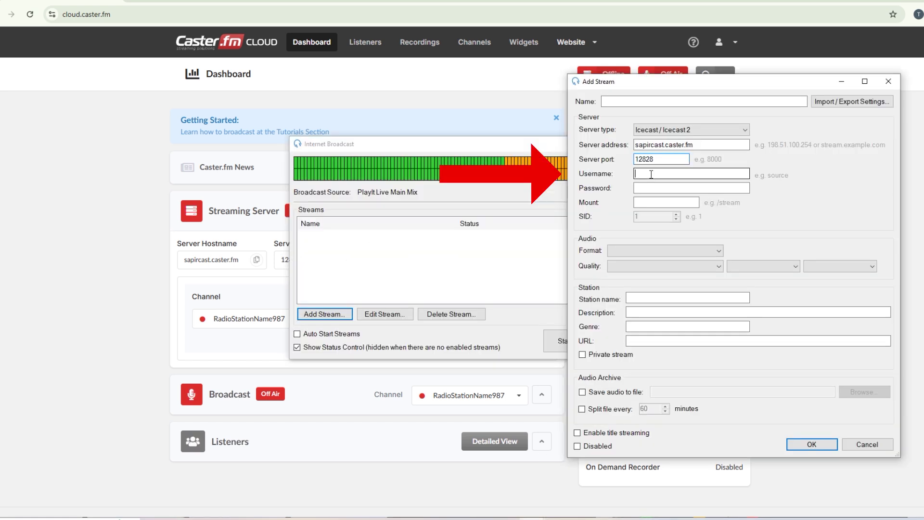
{"action": "left_click", "coordinate": [651, 174]}
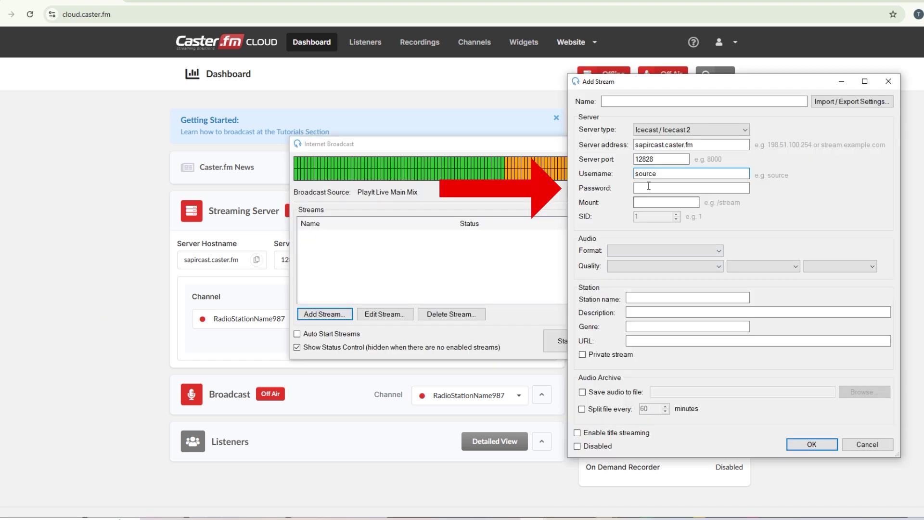
{"action": "left_click", "coordinate": [648, 187]}
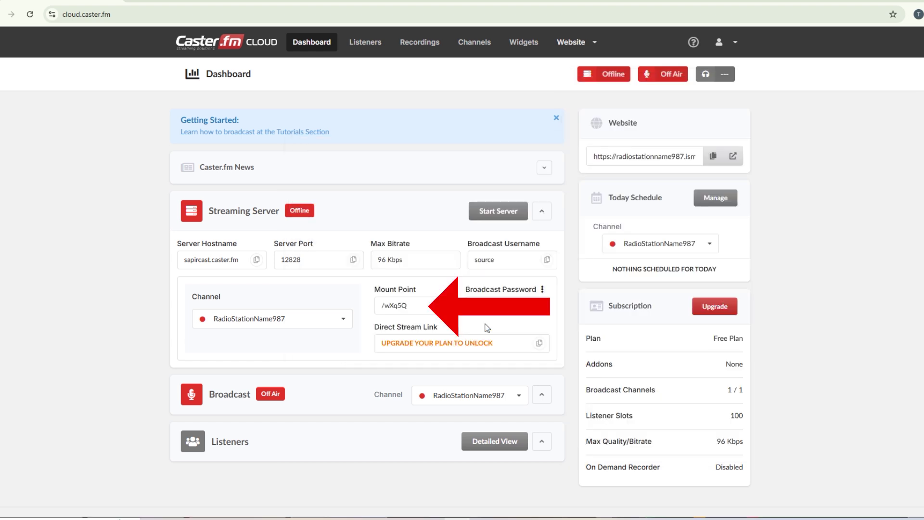
{"action": "left_click", "coordinate": [395, 305]}
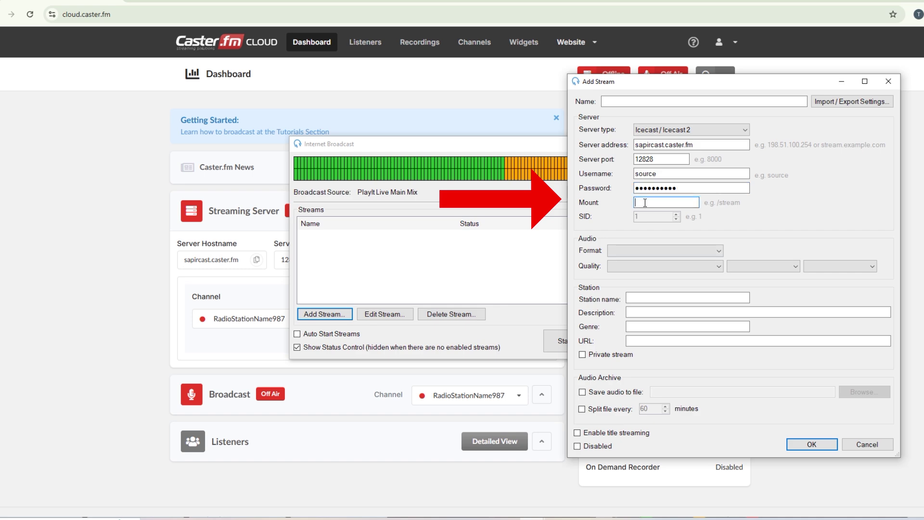
Step: Name it Caster Stream, station RadioStationName987, MP3 at 96 kbps, Stereo, 44100 Hz
{"action": "left_click", "coordinate": [703, 101]}
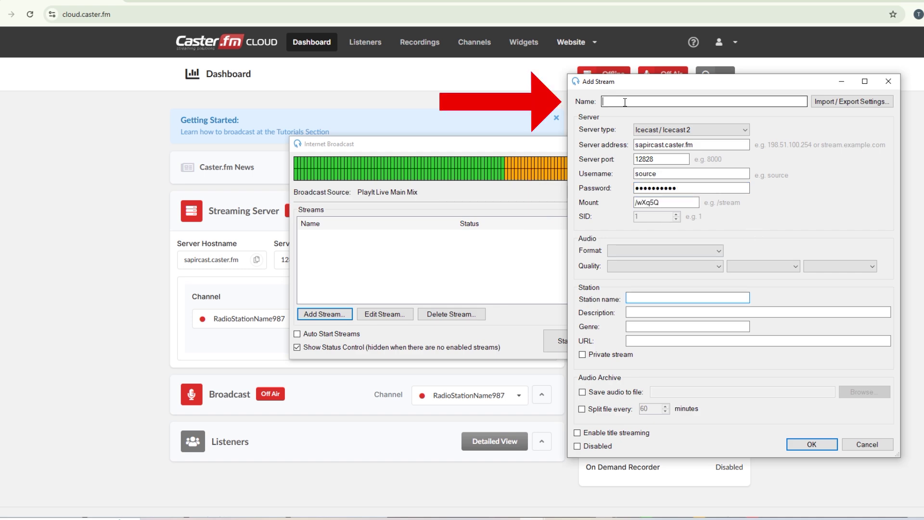
{"action": "type", "text": "X"}
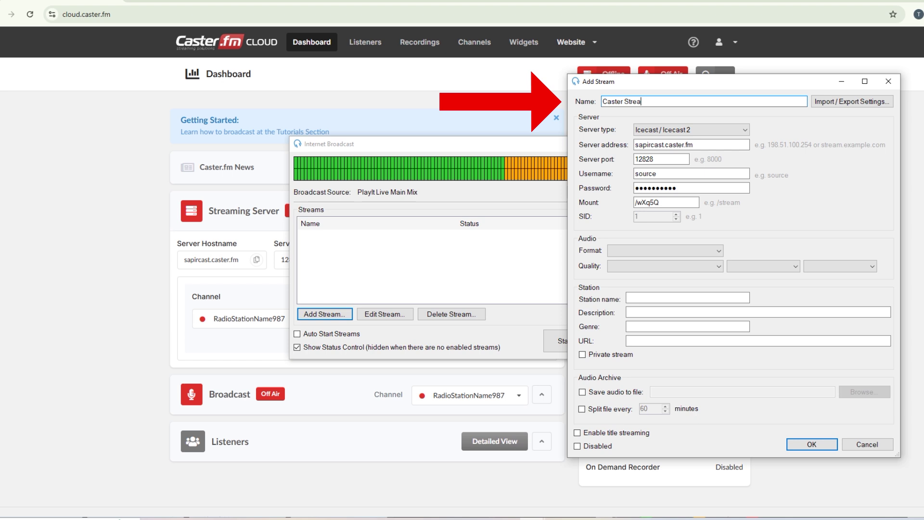
{"action": "left_click", "coordinate": [660, 298]}
{"action": "key", "text": "ctrl+v"}
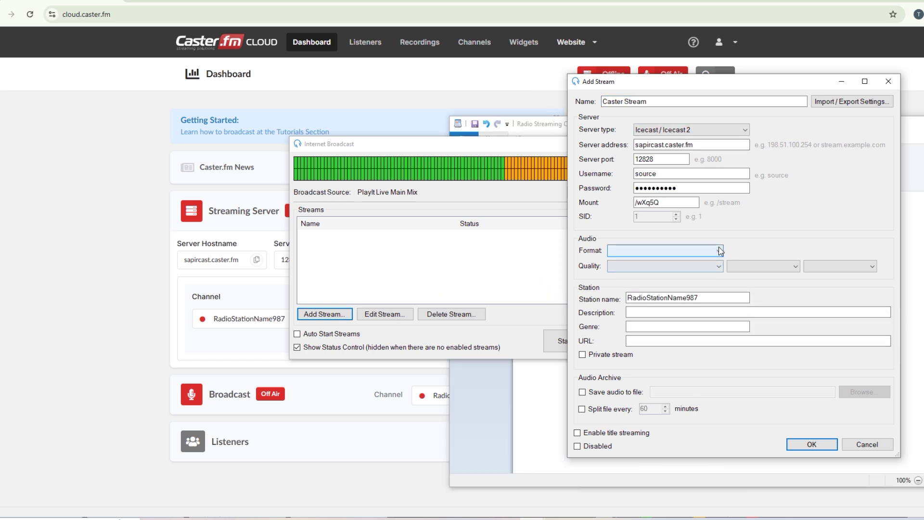
{"action": "left_click", "coordinate": [718, 250]}
{"action": "left_click", "coordinate": [715, 263]}
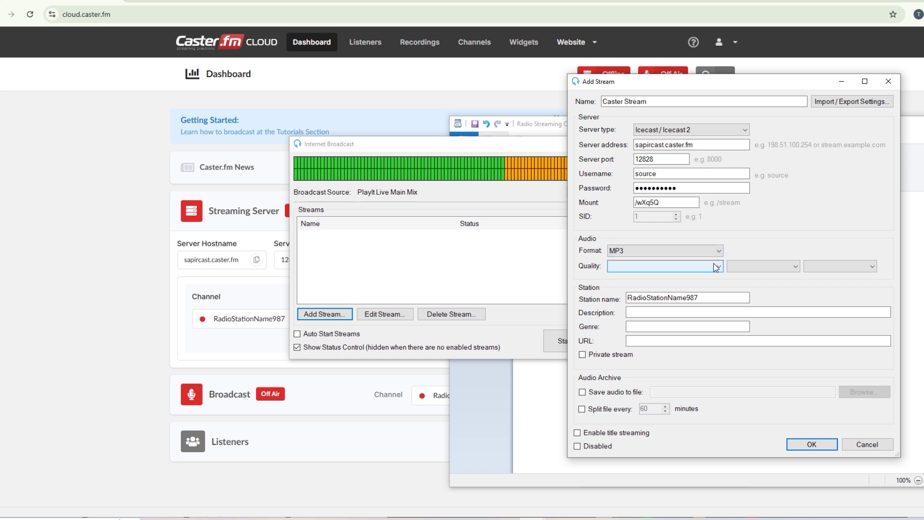
{"action": "left_click", "coordinate": [717, 267]}
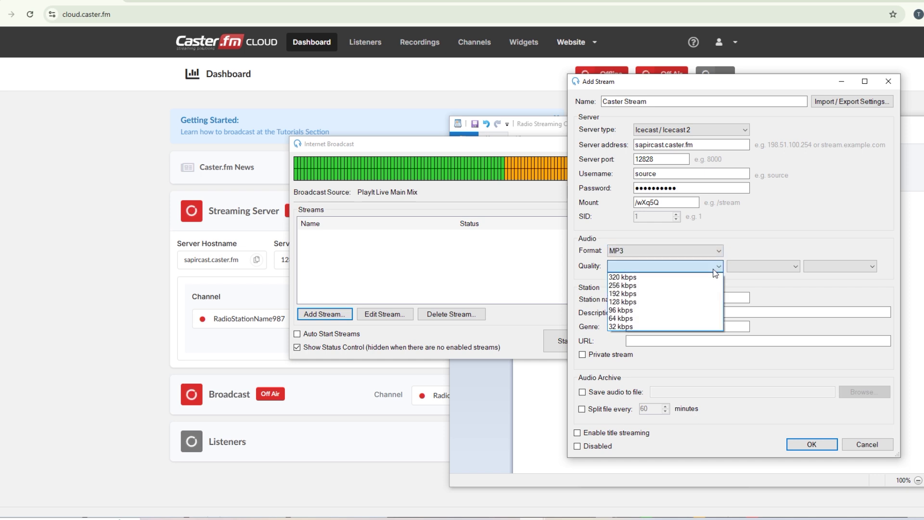
{"action": "left_click", "coordinate": [711, 313]}
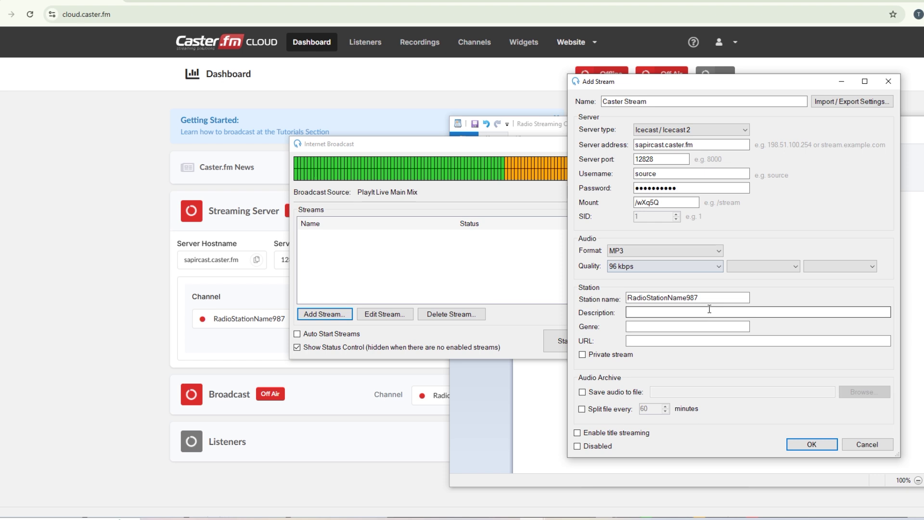
{"action": "left_click", "coordinate": [797, 269]}
{"action": "left_click", "coordinate": [781, 279]}
{"action": "left_click", "coordinate": [840, 266]}
Step: Save Caster Stream at 44100 Hz, try starting all streams, and start the Caster.fm server
{"action": "left_click", "coordinate": [828, 277]}
{"action": "key", "text": "Return"}
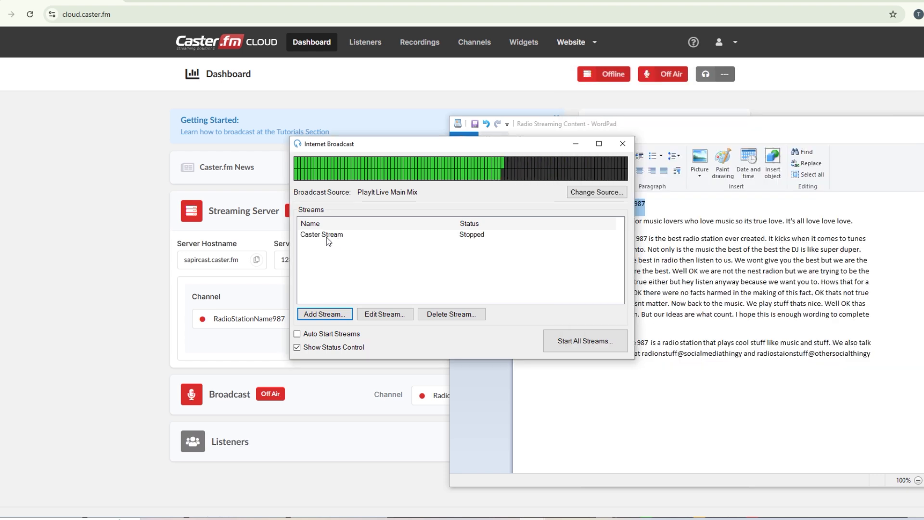
{"action": "left_click", "coordinate": [330, 238]}
{"action": "left_click", "coordinate": [591, 343]}
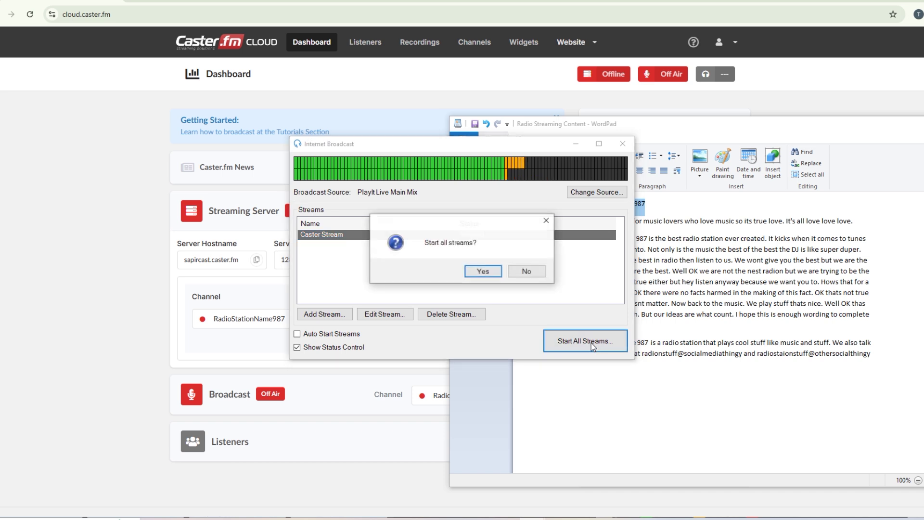
{"action": "left_click", "coordinate": [481, 270]}
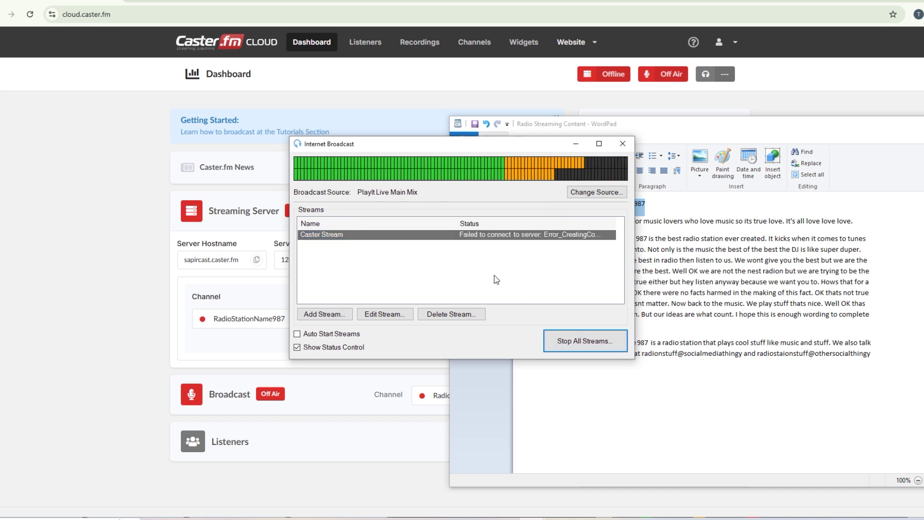
{"action": "left_click", "coordinate": [96, 317]}
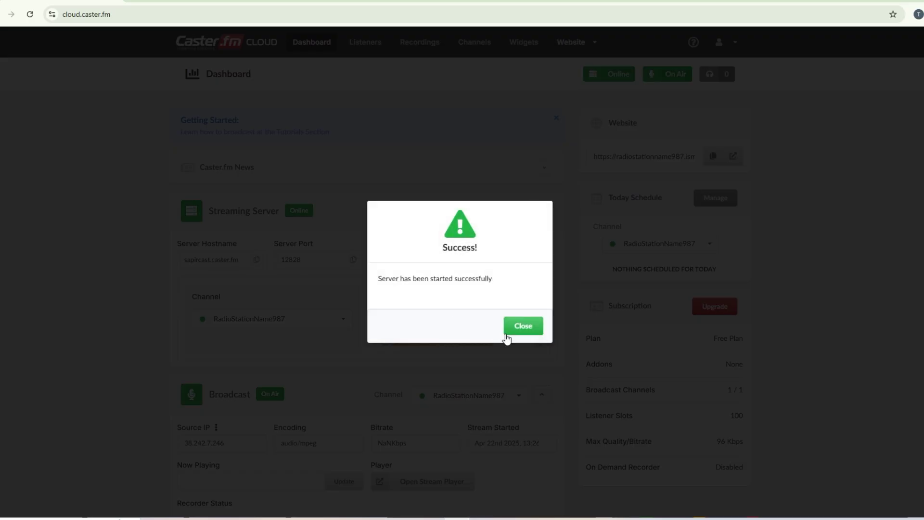
{"action": "left_click", "coordinate": [507, 337]}
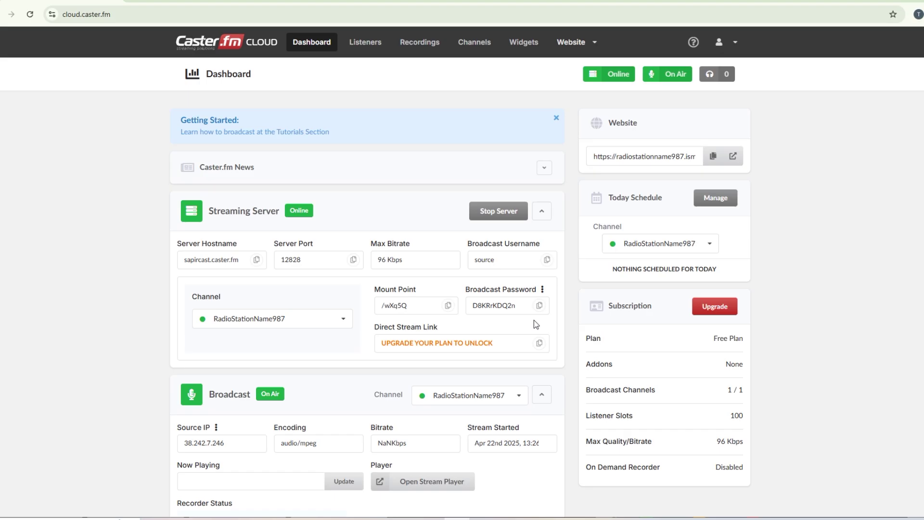
Step: Start all streams again successfully, then stop all streams
{"action": "key", "text": "alt+Tab"}
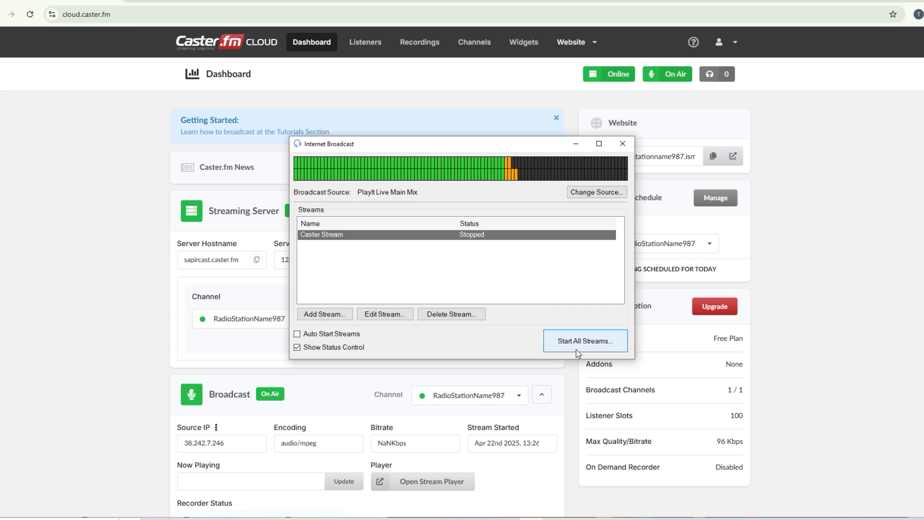
{"action": "left_click", "coordinate": [577, 343]}
{"action": "left_click", "coordinate": [482, 271]}
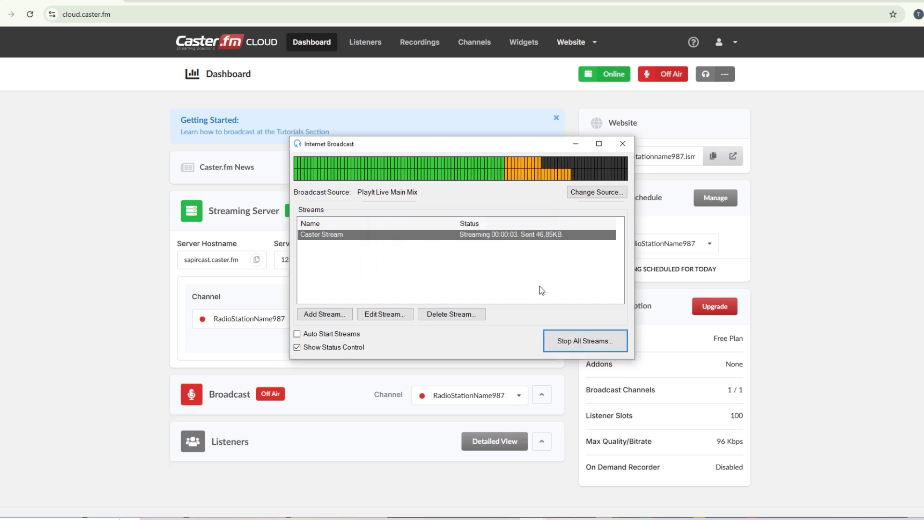
{"action": "left_click", "coordinate": [562, 342]}
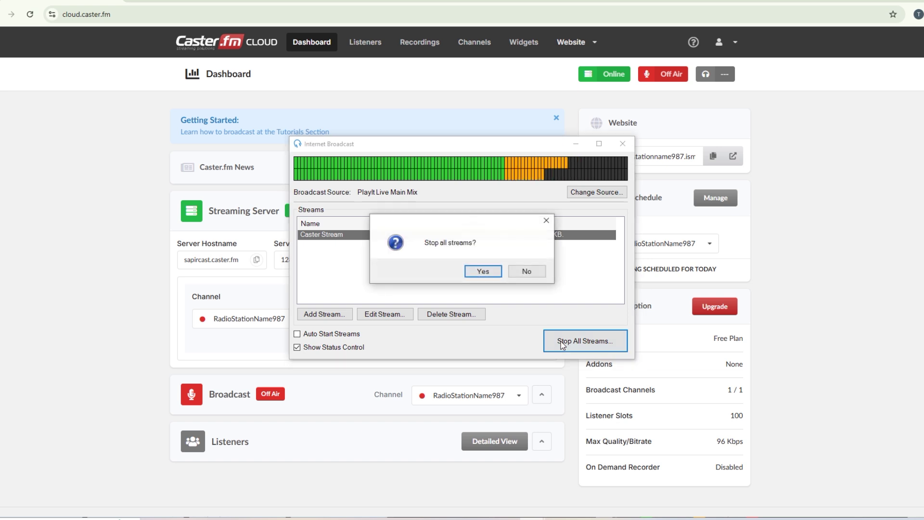
{"action": "left_click", "coordinate": [488, 271]}
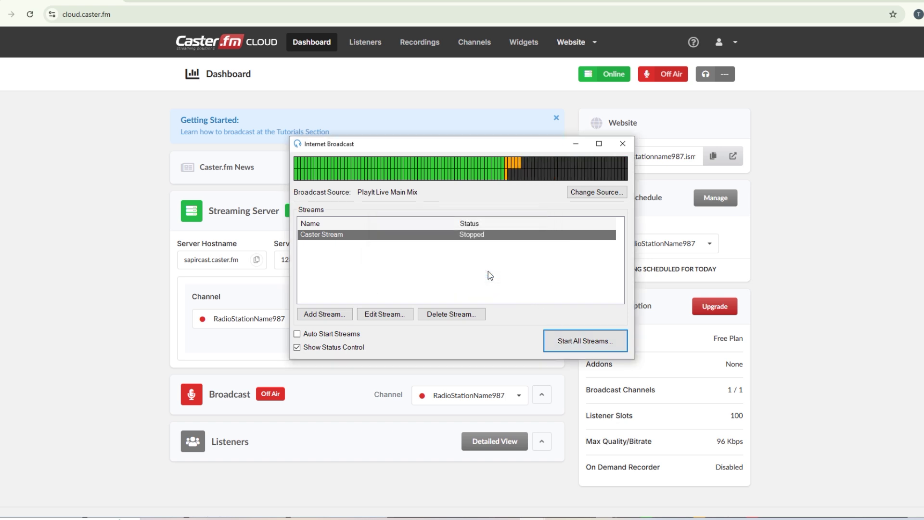
Step: Add a SHOUTcast V1 stream with the Listen2MyRadio server IP and port 33723
{"action": "left_click", "coordinate": [320, 314]}
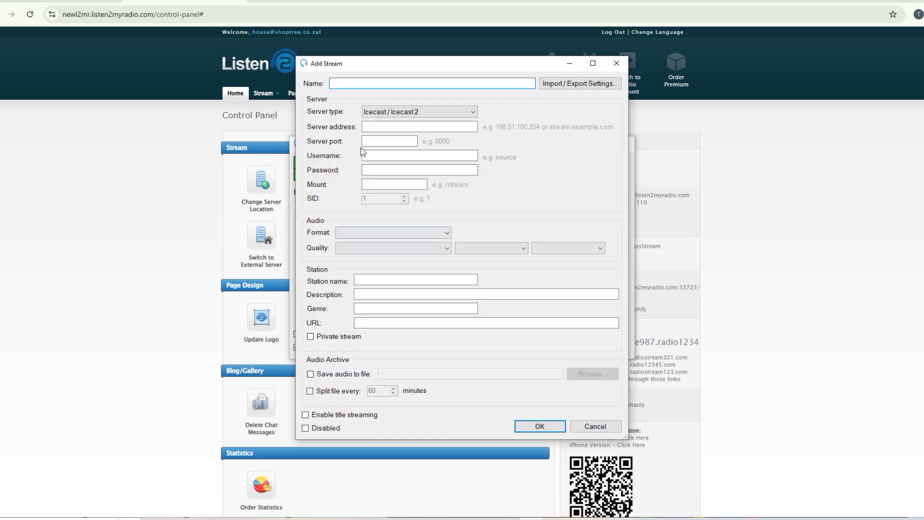
{"action": "left_click", "coordinate": [379, 112]}
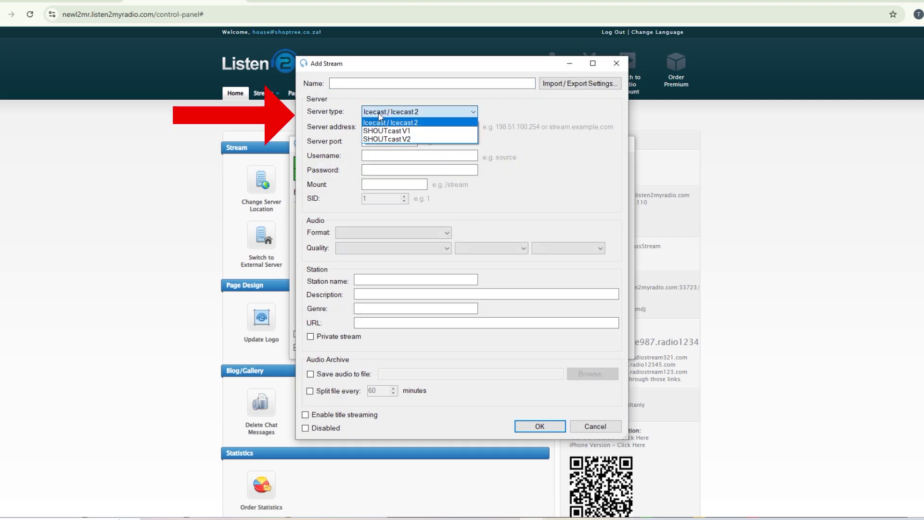
{"action": "left_click", "coordinate": [388, 130]}
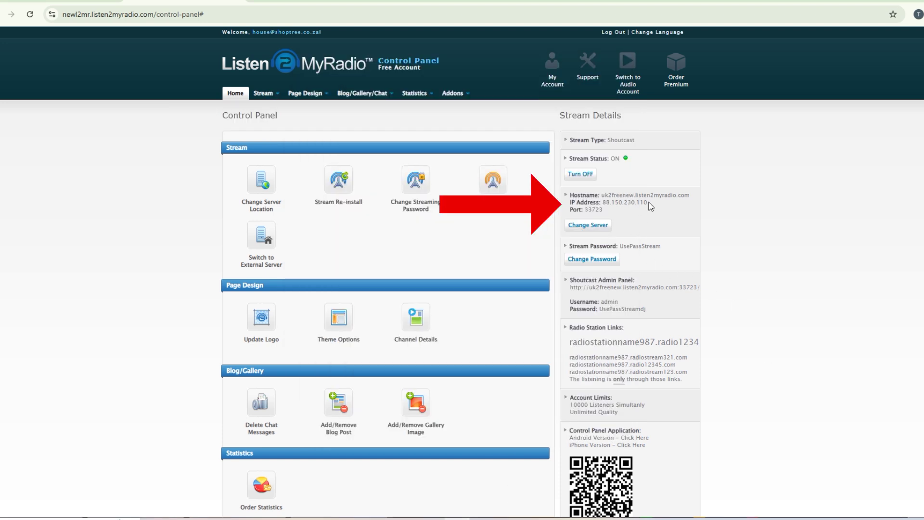
{"action": "left_click_drag", "start_coordinate": [649, 202], "coordinate": [618, 204]}
{"action": "key", "text": "alt+Tab"}
{"action": "left_click", "coordinate": [402, 128]}
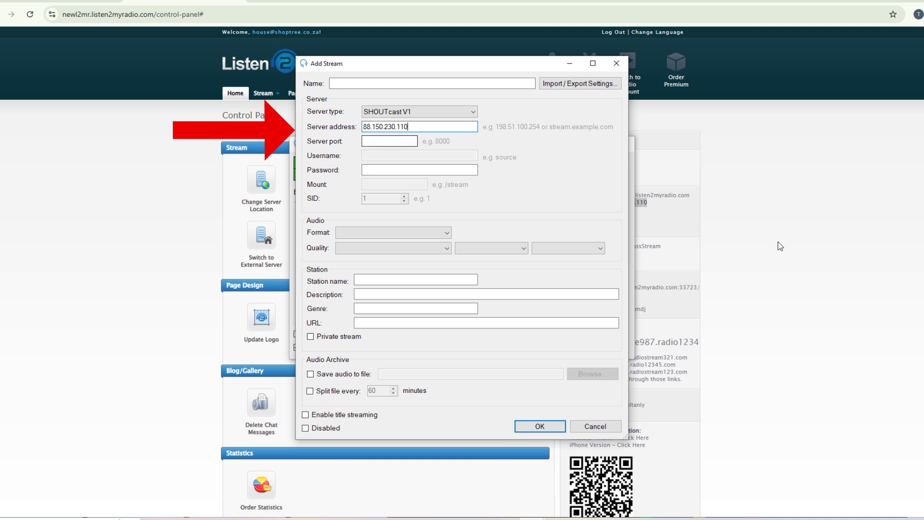
{"action": "left_click", "coordinate": [803, 279]}
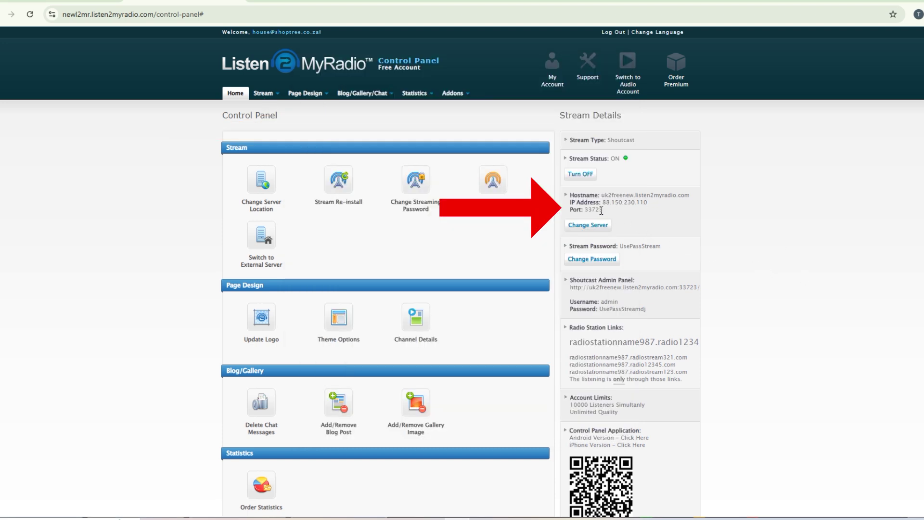
{"action": "left_click_drag", "start_coordinate": [606, 210], "coordinate": [588, 212]}
{"action": "key", "text": "alt+Tab"}
{"action": "left_click", "coordinate": [384, 141]}
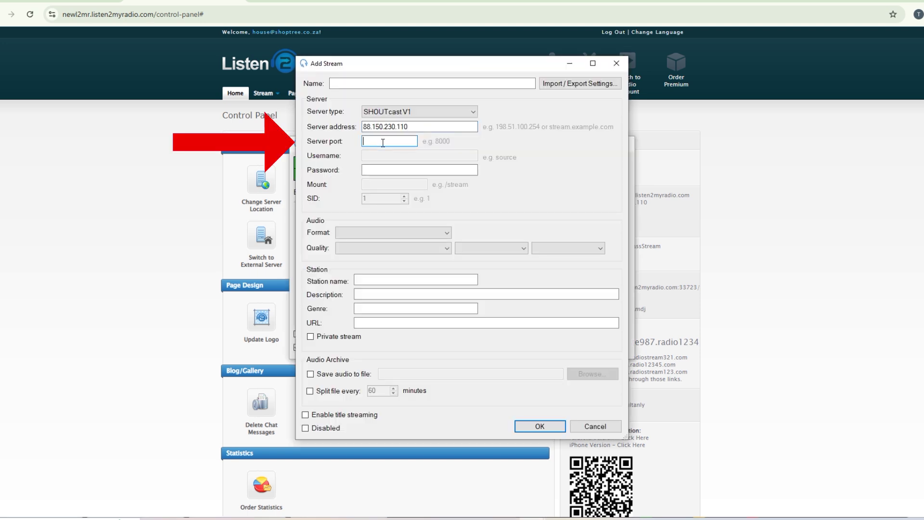
{"action": "left_click", "coordinate": [793, 310]}
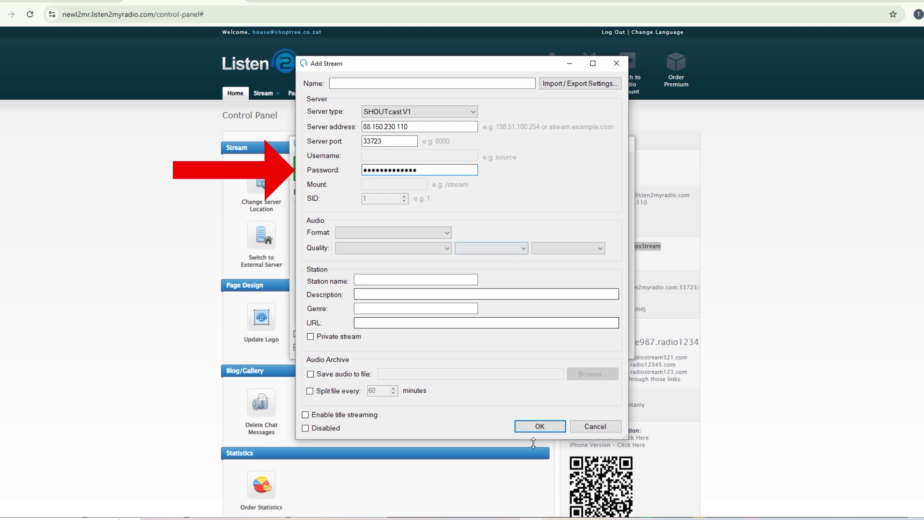
Step: Set station RadioStationName987, MP3 128 kbps Stereo 44100 Hz, name it Listen To My Radio Stream, and save
{"action": "left_click", "coordinate": [385, 280]}
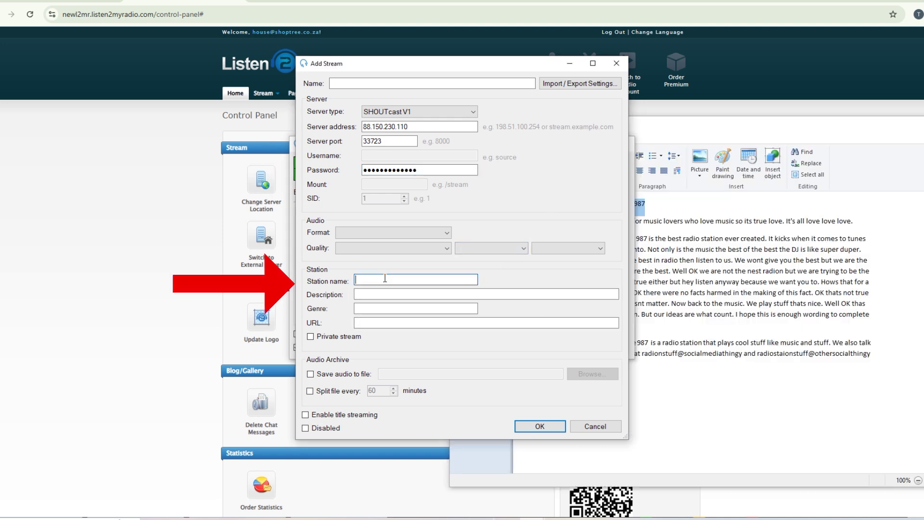
{"action": "key", "text": "ctrl+v"}
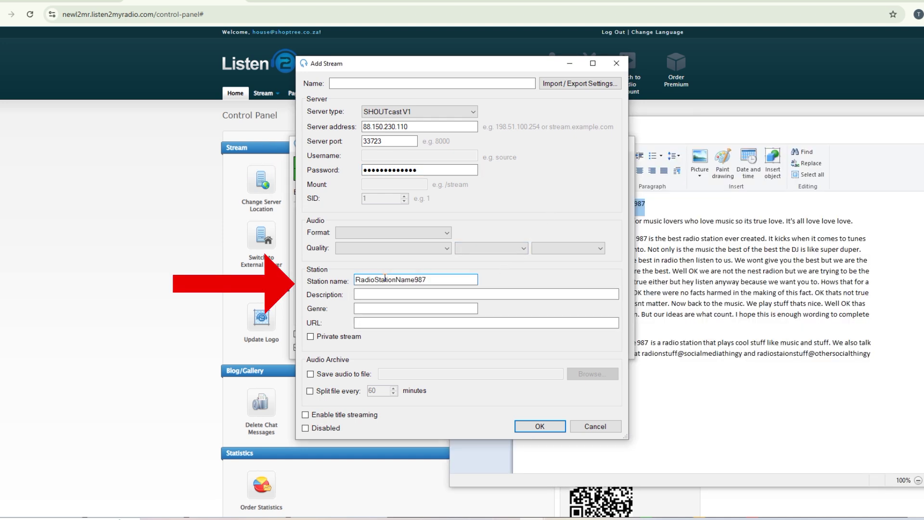
{"action": "left_click", "coordinate": [440, 233]}
{"action": "left_click", "coordinate": [439, 247]}
{"action": "left_click", "coordinate": [439, 247]}
{"action": "left_click", "coordinate": [385, 284]}
{"action": "left_click", "coordinate": [517, 249]}
{"action": "left_click", "coordinate": [517, 259]}
{"action": "left_click", "coordinate": [556, 248]}
{"action": "left_click", "coordinate": [549, 255]}
{"action": "left_click", "coordinate": [391, 85]}
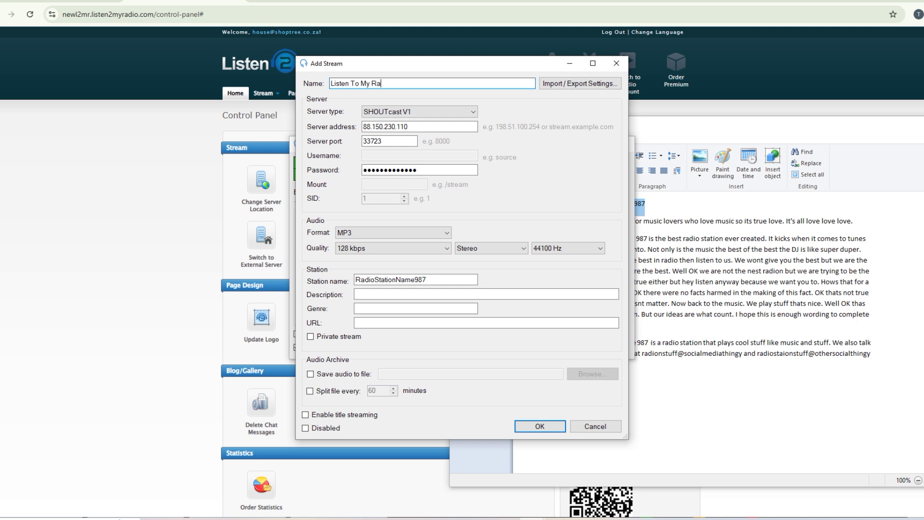
{"action": "type", "text": "am"}
{"action": "key", "text": "Return"}
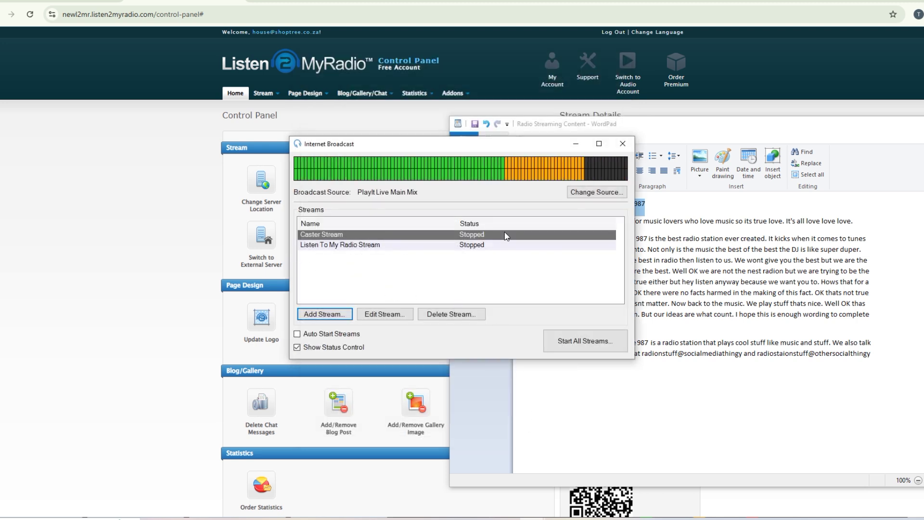
Step: Start both the Caster and Listen To My Radio streams and enable Auto Start Streams
{"action": "left_click", "coordinate": [585, 343]}
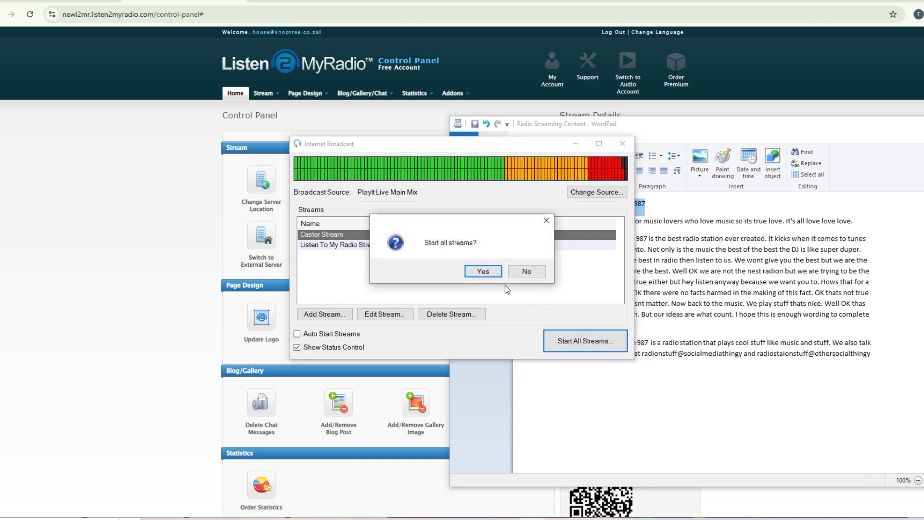
{"action": "left_click", "coordinate": [482, 271]}
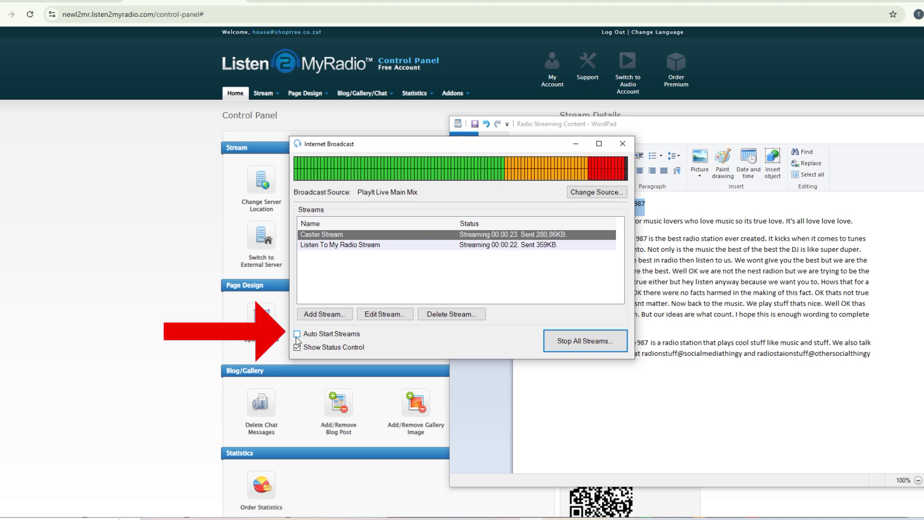
{"action": "left_click", "coordinate": [297, 335]}
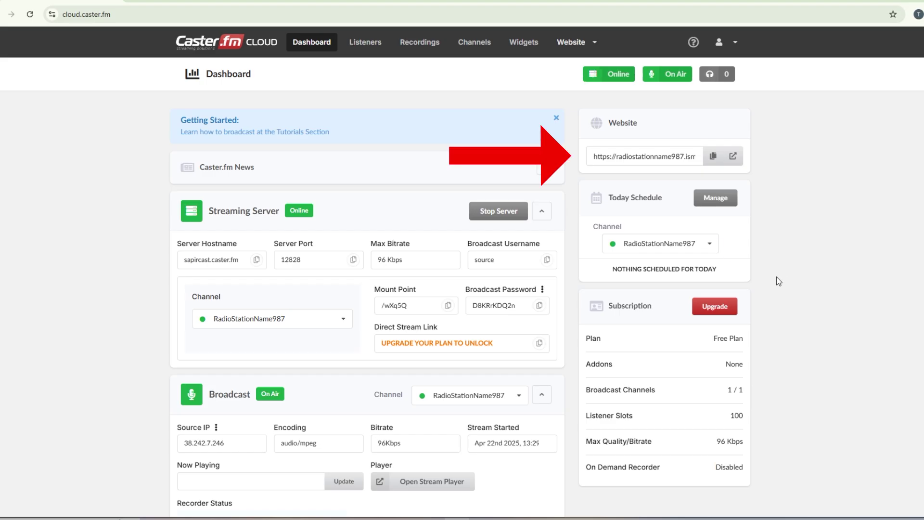
Step: Copy the Caster.fm station website URL, then play and pause the Listen2MyRadio live player
{"action": "left_click", "coordinate": [710, 159]}
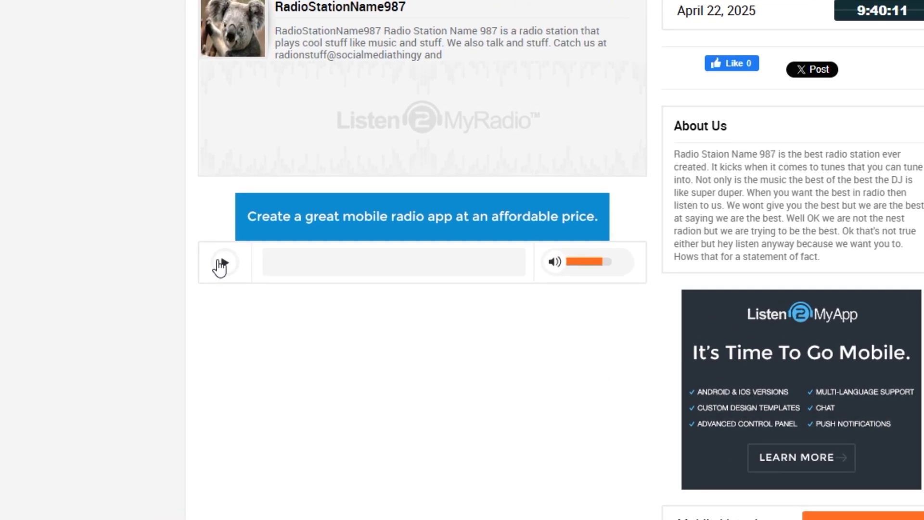
{"action": "left_click", "coordinate": [221, 265]}
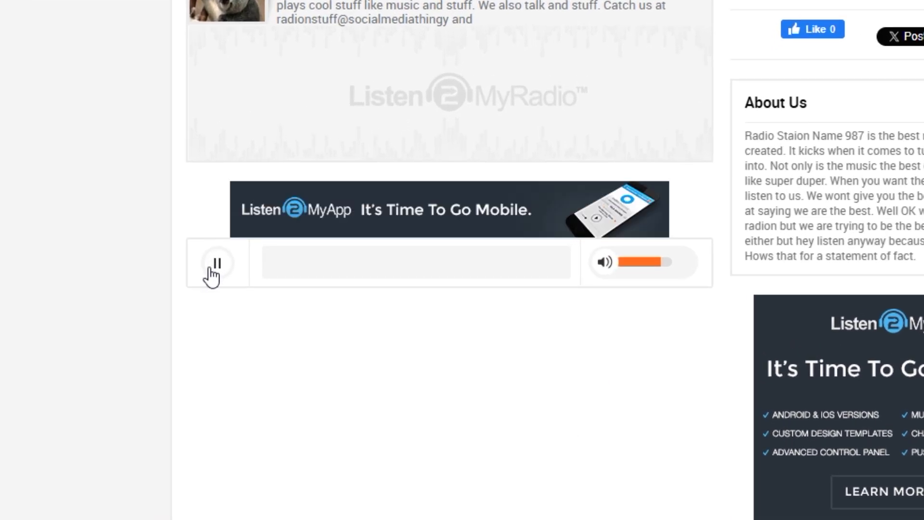
{"action": "left_click", "coordinate": [212, 270]}
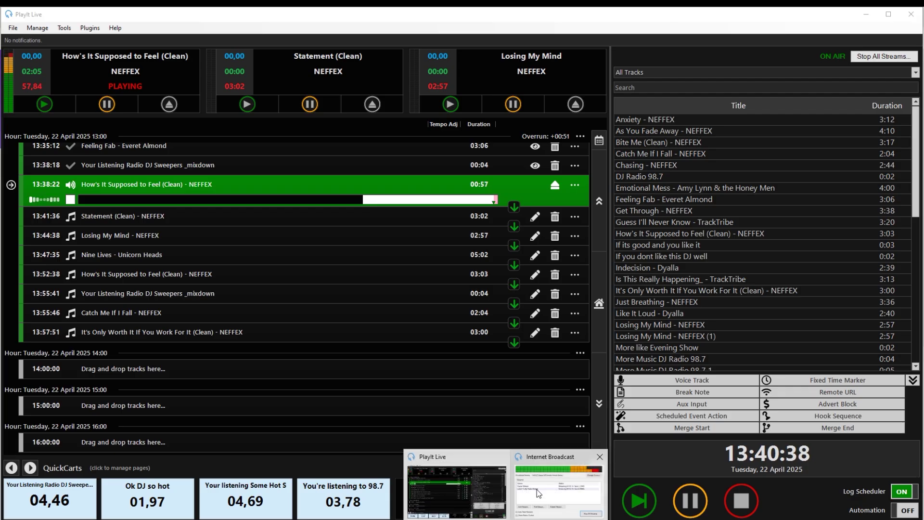
Step: Bring the Internet Broadcast window back up, showing the Caster and Listen2MyRadio streams live
{"action": "left_click", "coordinate": [559, 482]}
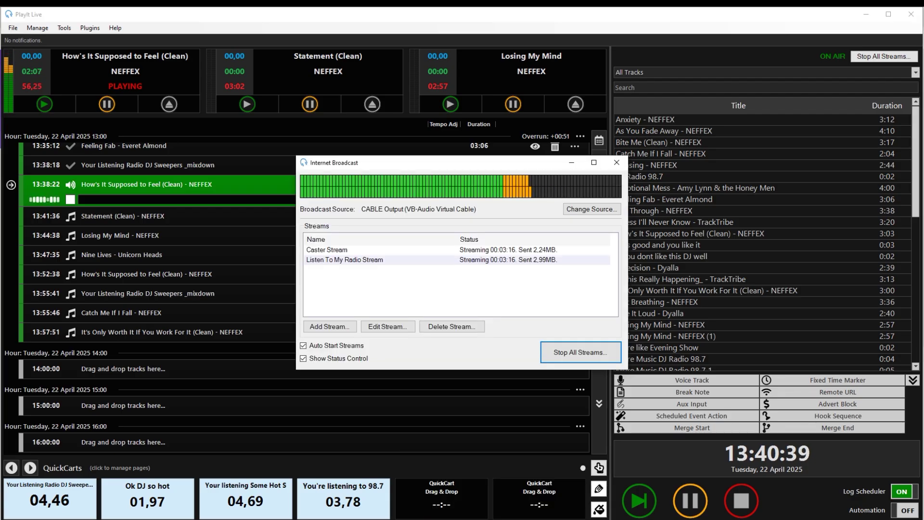